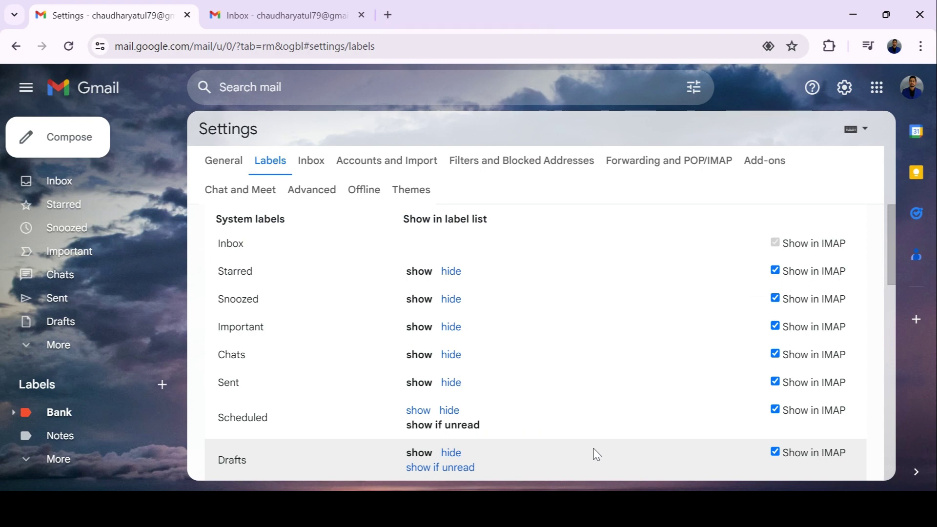
Step: Switch from Gmail's Labels settings to the YouTube channel window
{"action": "key", "text": "alt+Tab"}
{"action": "key", "text": "alt+Tab"}
{"action": "key", "text": "alt+Tab"}
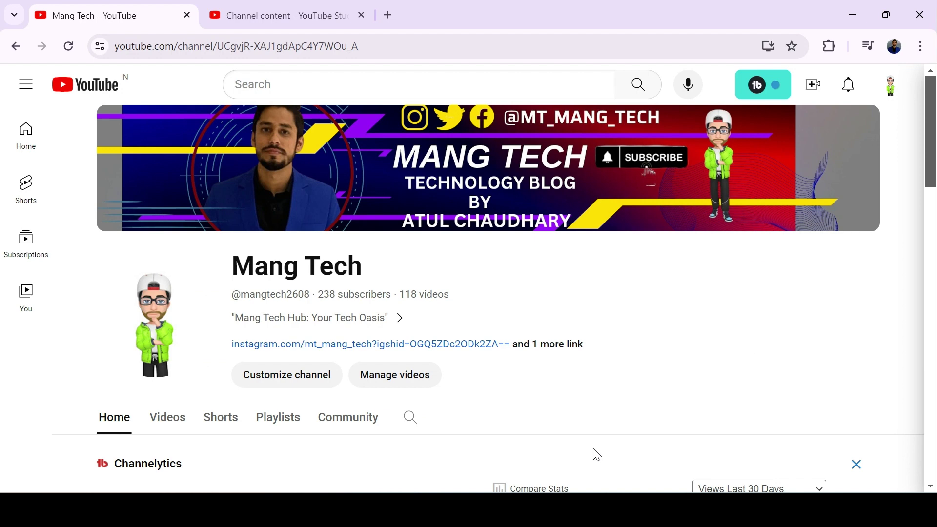
Step: Open the channel content in YouTube Studio and scroll through the uploaded videos list
{"action": "left_click", "coordinate": [284, 12]}
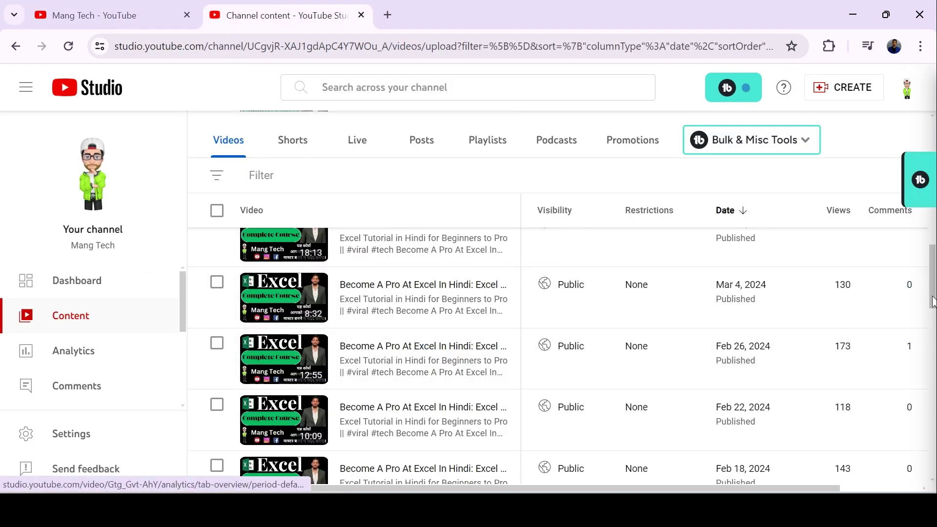
{"action": "left_click_drag", "start_coordinate": [933, 302], "coordinate": [933, 146]}
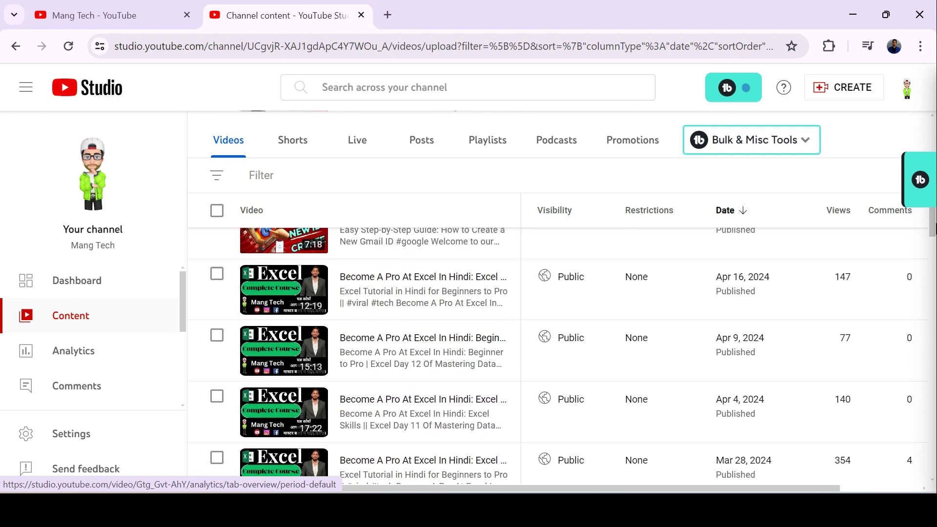
{"action": "scroll", "coordinate": [933, 187], "scroll_direction": "up", "scroll_amount": 2}
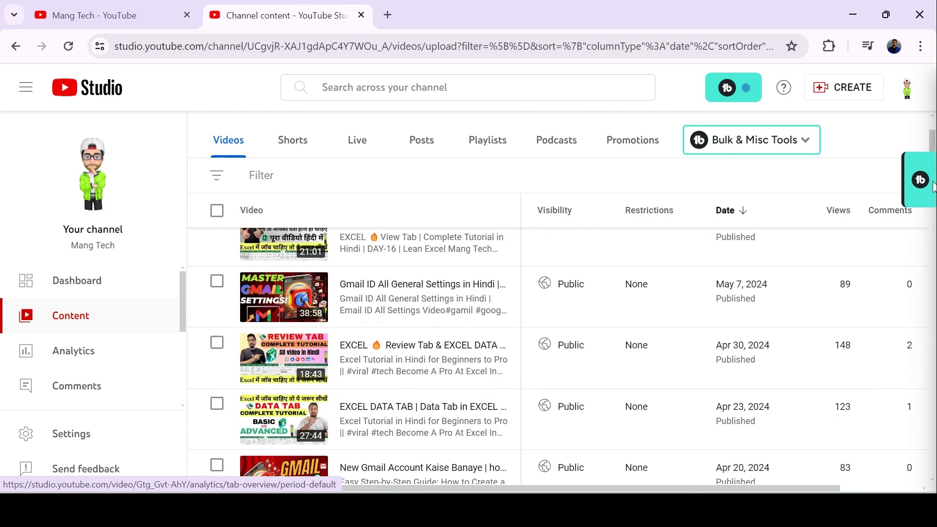
{"action": "scroll", "coordinate": [933, 187], "scroll_direction": "up", "scroll_amount": 2}
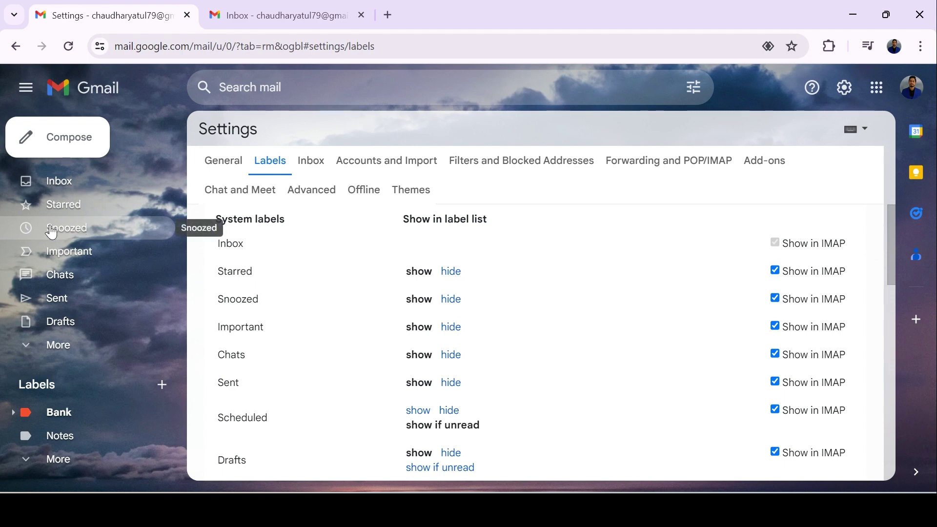
{"action": "left_click", "coordinate": [449, 299]}
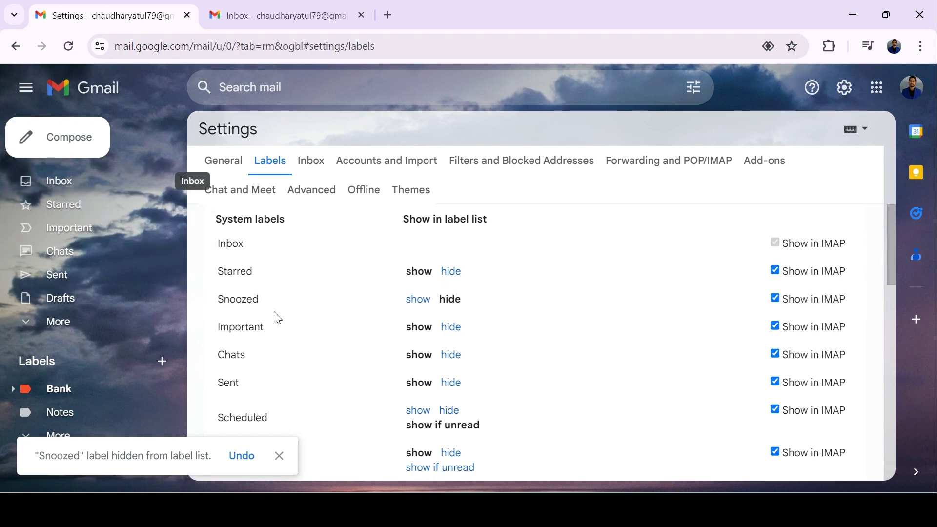
{"action": "left_click", "coordinate": [423, 301]}
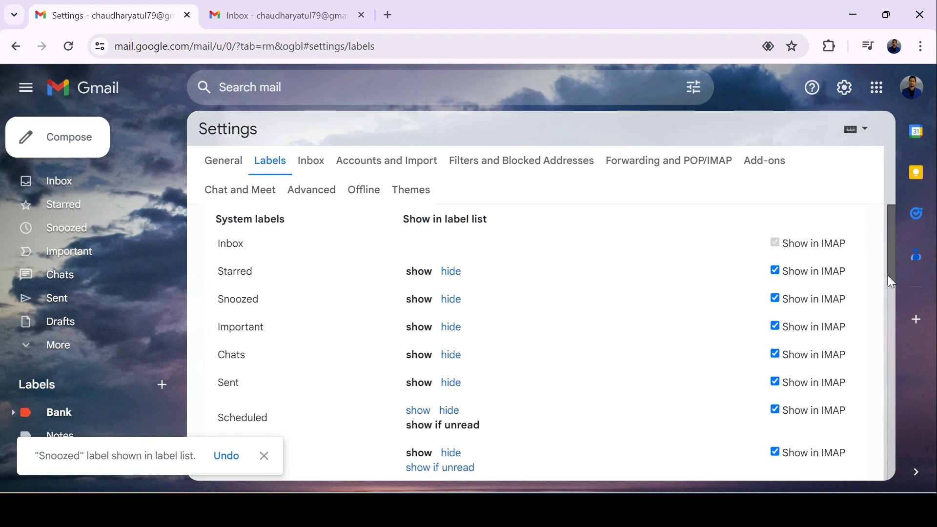
{"action": "left_click_drag", "start_coordinate": [892, 282], "coordinate": [901, 347]}
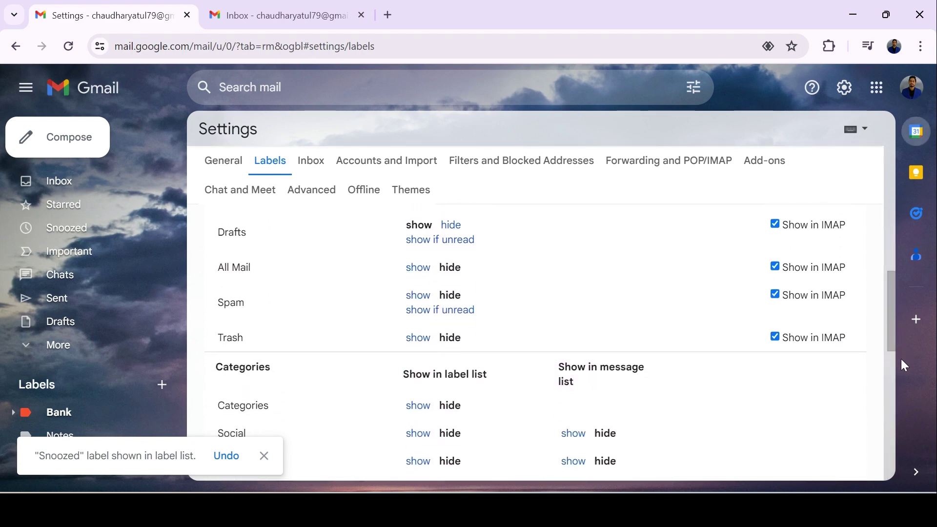
{"action": "left_click_drag", "start_coordinate": [889, 321], "coordinate": [891, 358]}
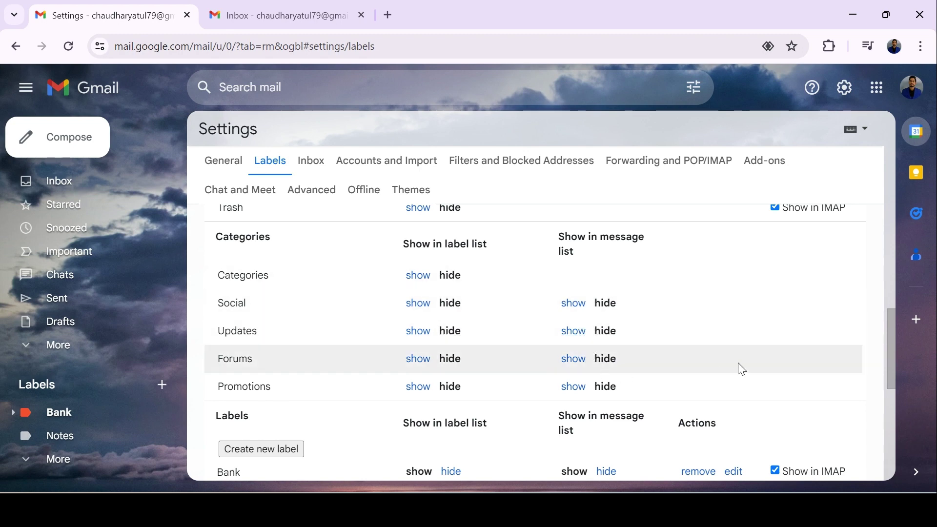
{"action": "left_click_drag", "start_coordinate": [894, 328], "coordinate": [897, 363]}
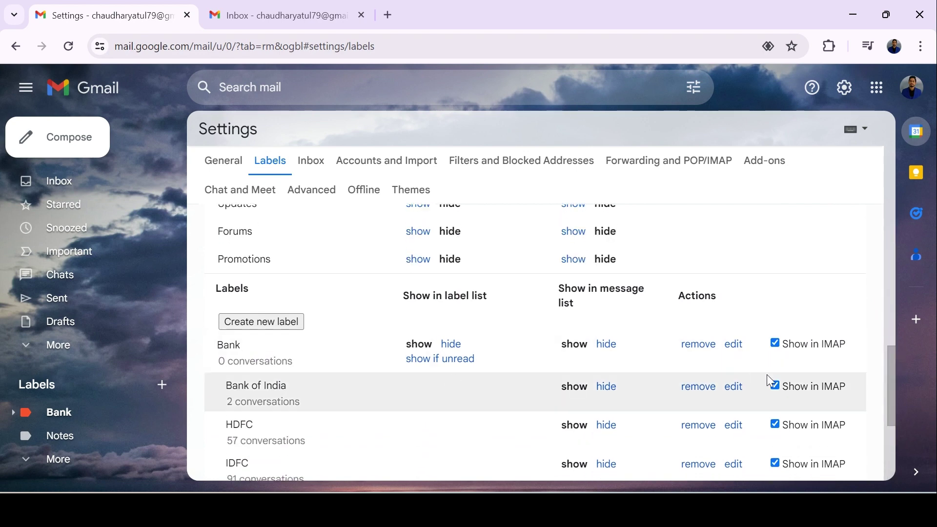
{"action": "left_click_drag", "start_coordinate": [897, 382], "coordinate": [897, 419]}
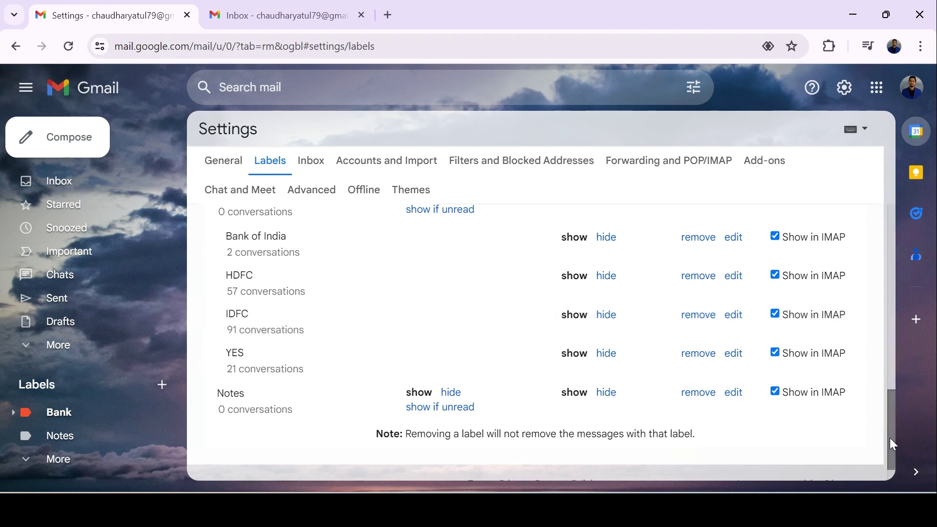
{"action": "left_click_drag", "start_coordinate": [889, 438], "coordinate": [890, 407]}
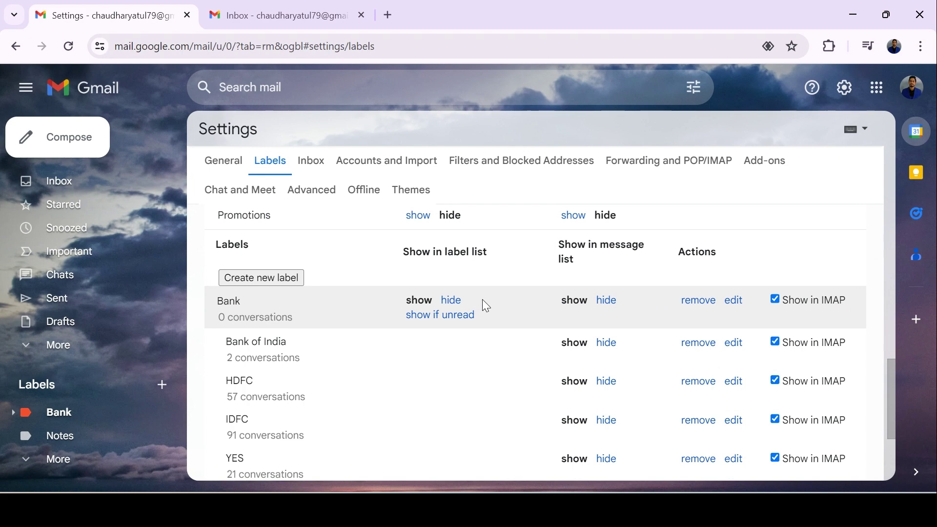
Step: Open the Inbox settings, then review the inbox types in the inbox's Quick settings panel
{"action": "left_click", "coordinate": [318, 164]}
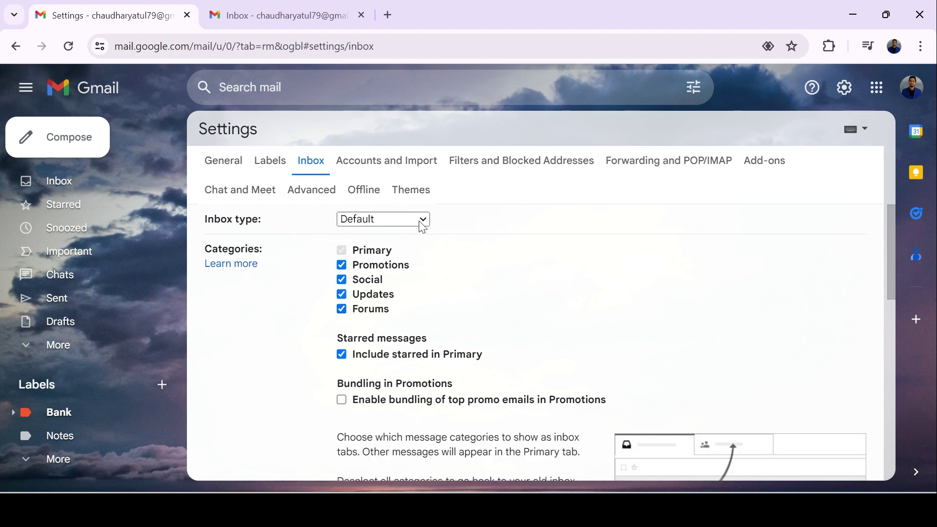
{"action": "left_click", "coordinate": [280, 8]}
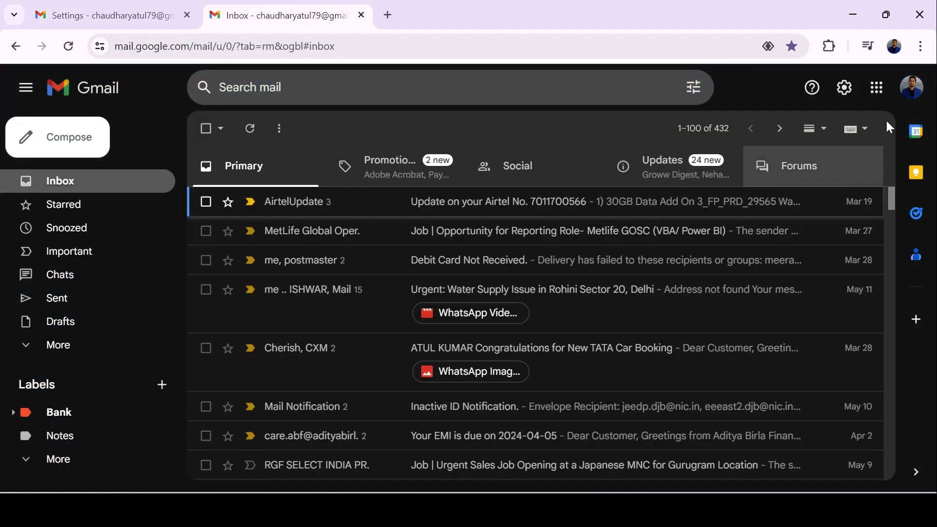
{"action": "left_click", "coordinate": [847, 89]}
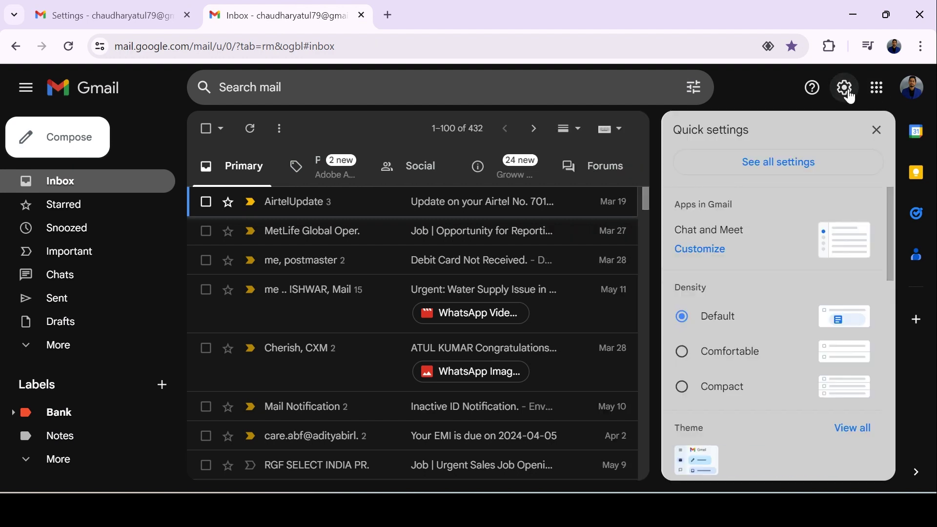
{"action": "left_click_drag", "start_coordinate": [894, 264], "coordinate": [891, 372]}
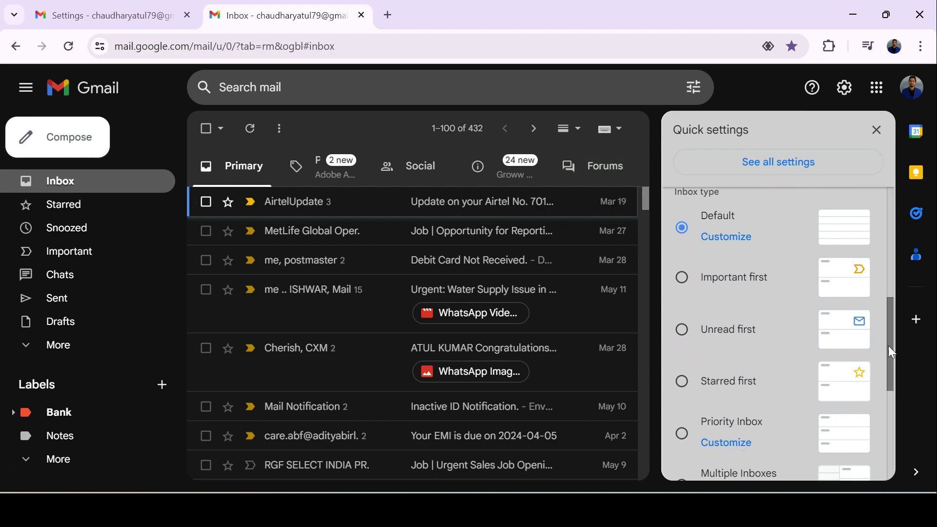
{"action": "left_click_drag", "start_coordinate": [888, 346], "coordinate": [890, 380]}
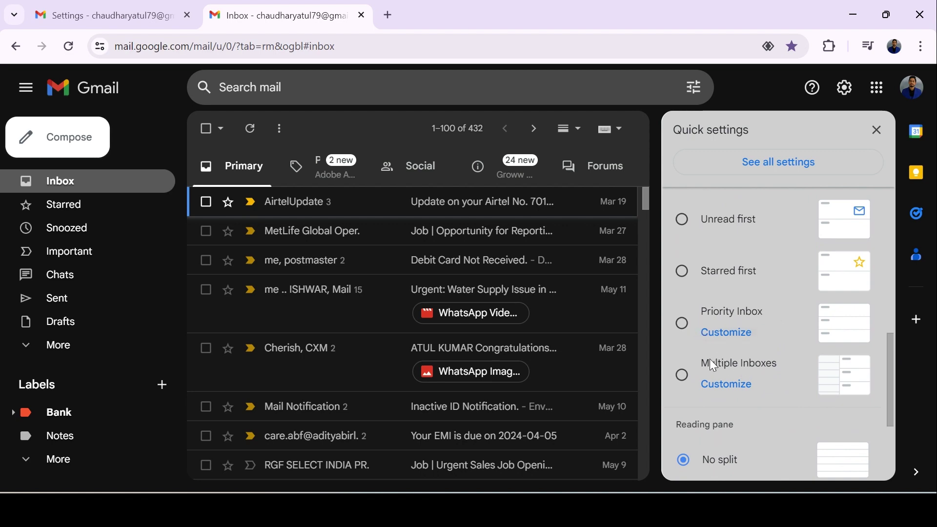
Step: Set the inbox type to Priority Inbox with section 1 showing Important mail
{"action": "left_click", "coordinate": [139, 13]}
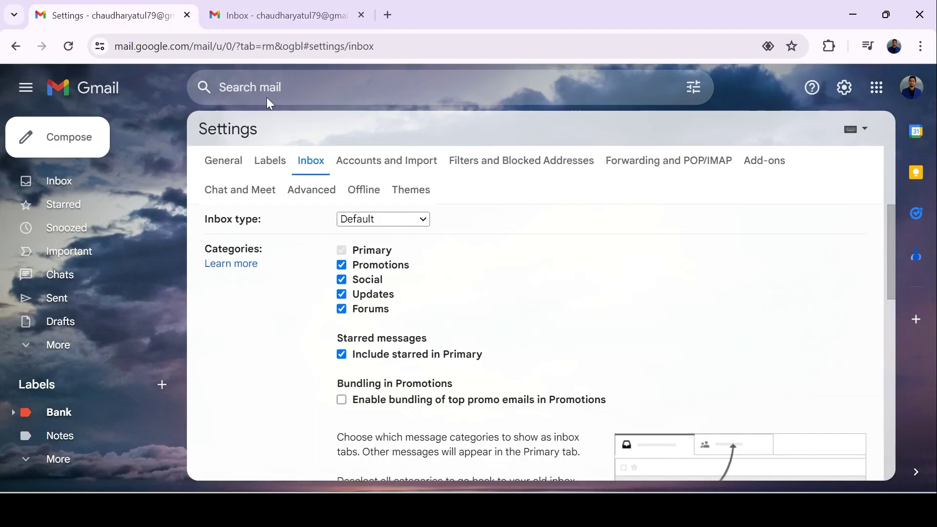
{"action": "left_click", "coordinate": [424, 220]}
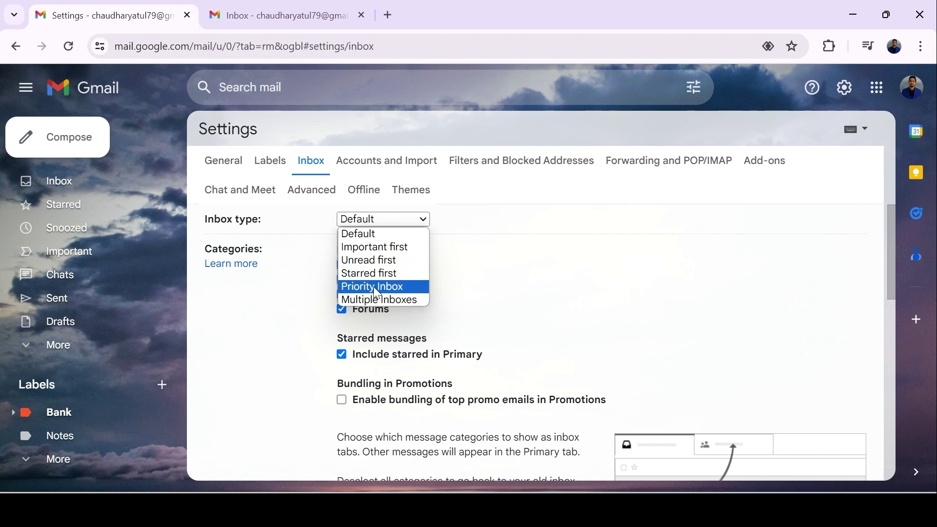
{"action": "left_click", "coordinate": [375, 289]}
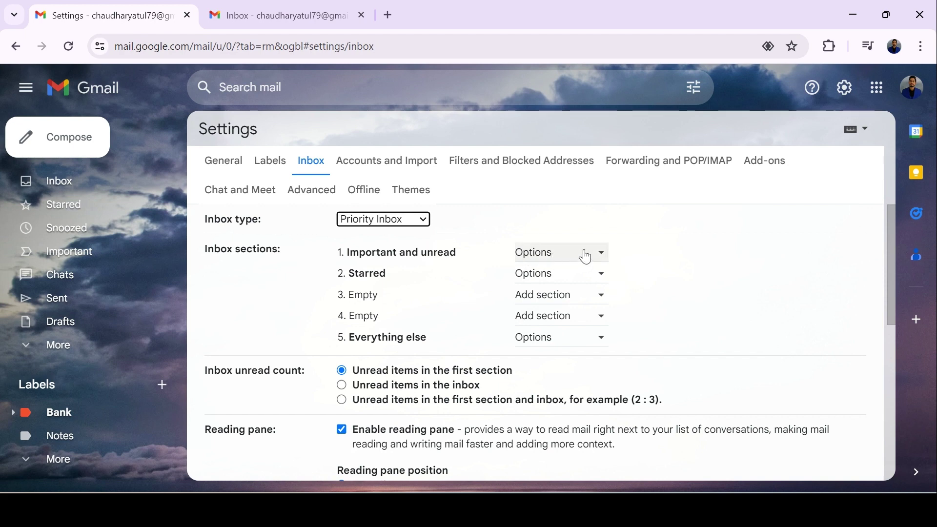
{"action": "left_click", "coordinate": [605, 254]}
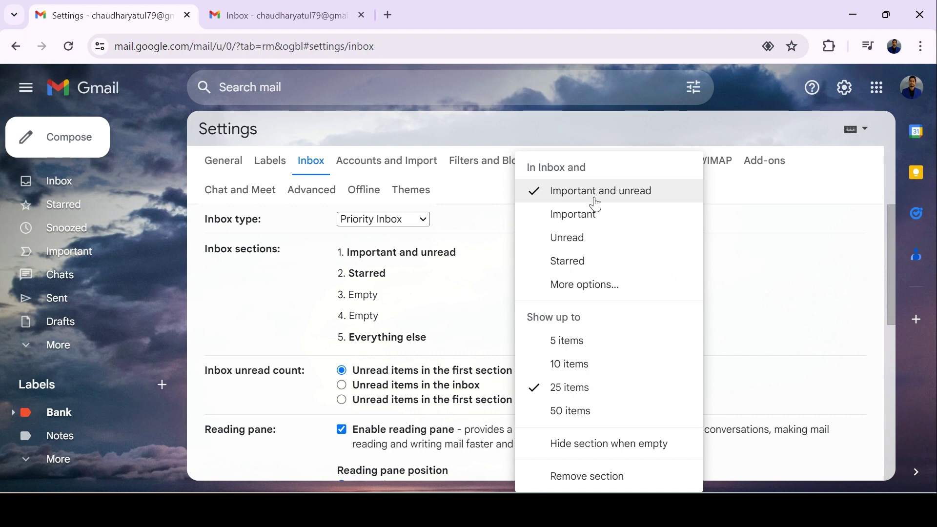
{"action": "left_click", "coordinate": [599, 216]}
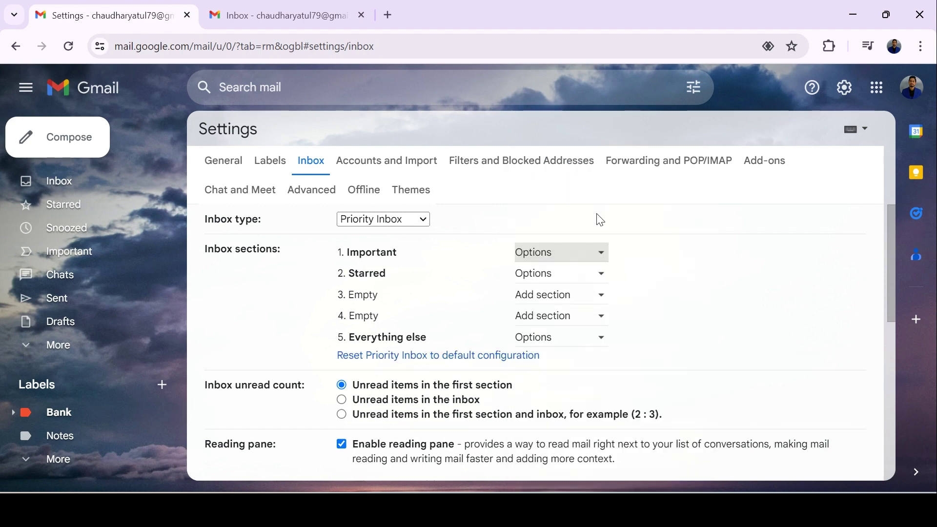
Step: Review the options for the Important and Starred sections without changing them
{"action": "left_click", "coordinate": [604, 263]}
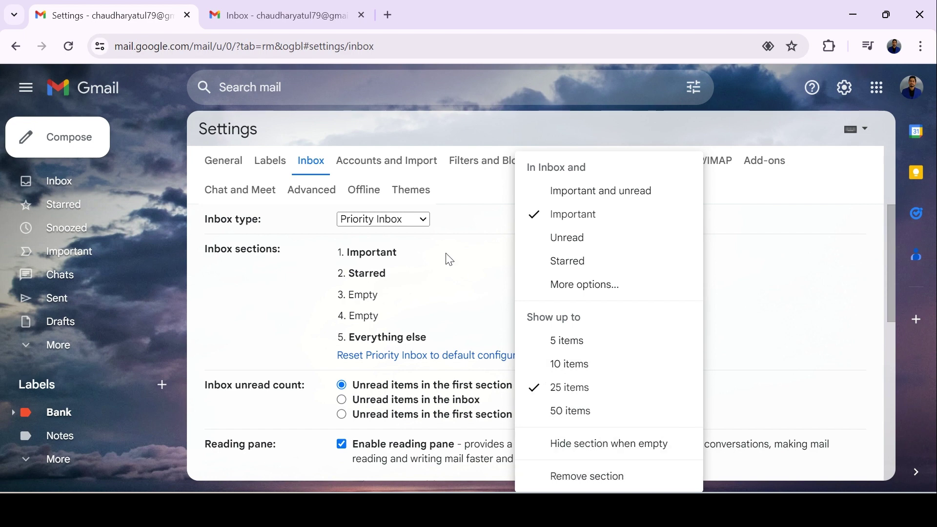
{"action": "left_click", "coordinate": [427, 248]}
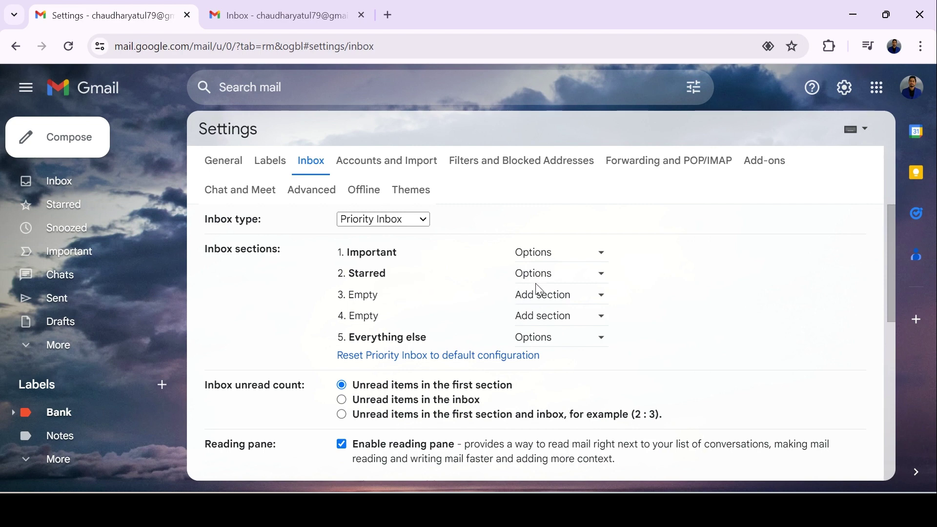
{"action": "left_click", "coordinate": [593, 276]}
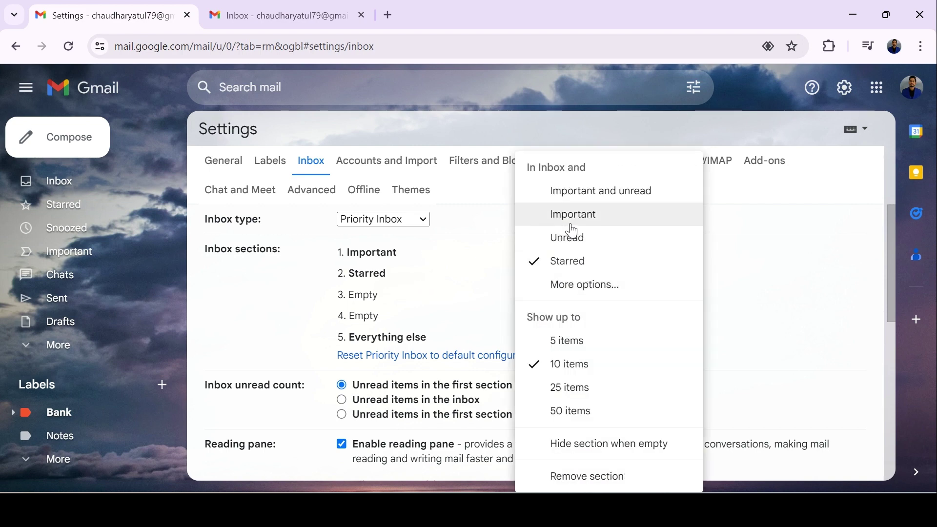
{"action": "left_click", "coordinate": [481, 266]}
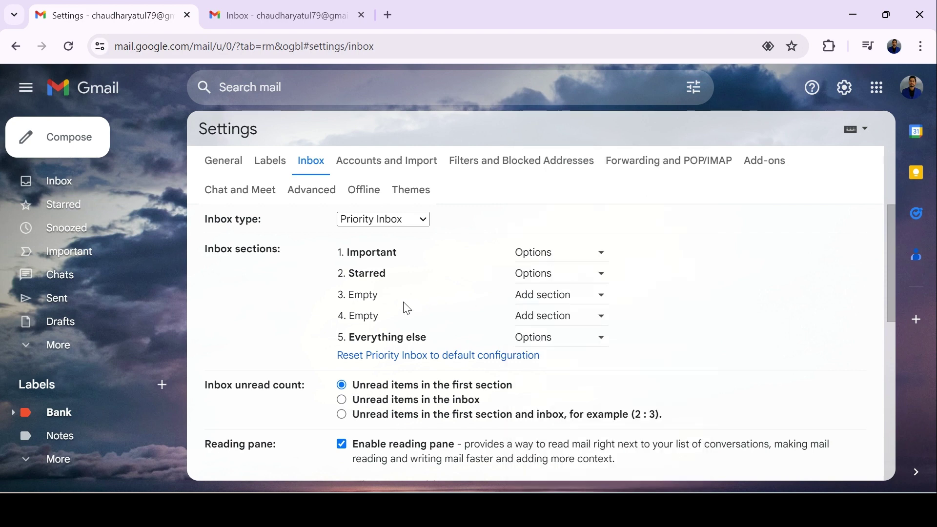
Step: Bring up the choices for filling the empty third Priority Inbox section
{"action": "left_click", "coordinate": [582, 296]}
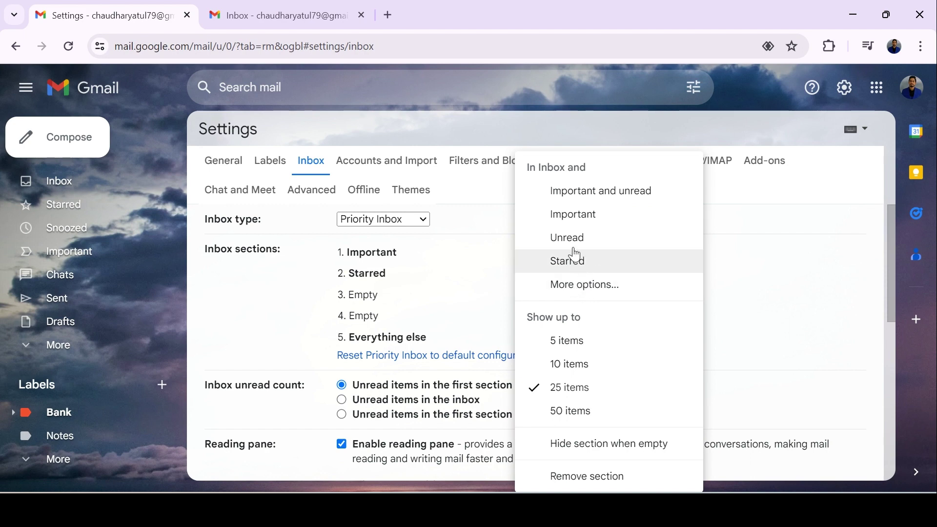
{"action": "left_click", "coordinate": [424, 251]}
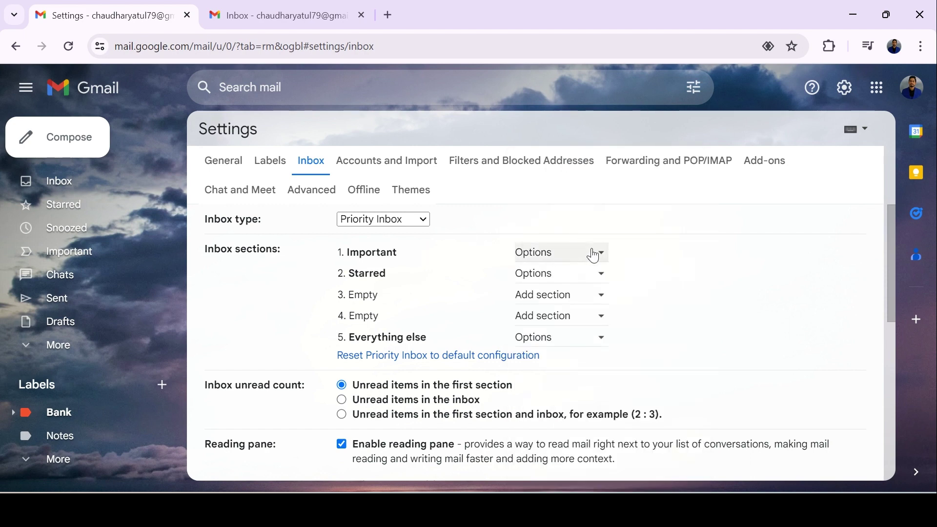
{"action": "left_click", "coordinate": [592, 251]}
{"action": "left_click", "coordinate": [404, 285]}
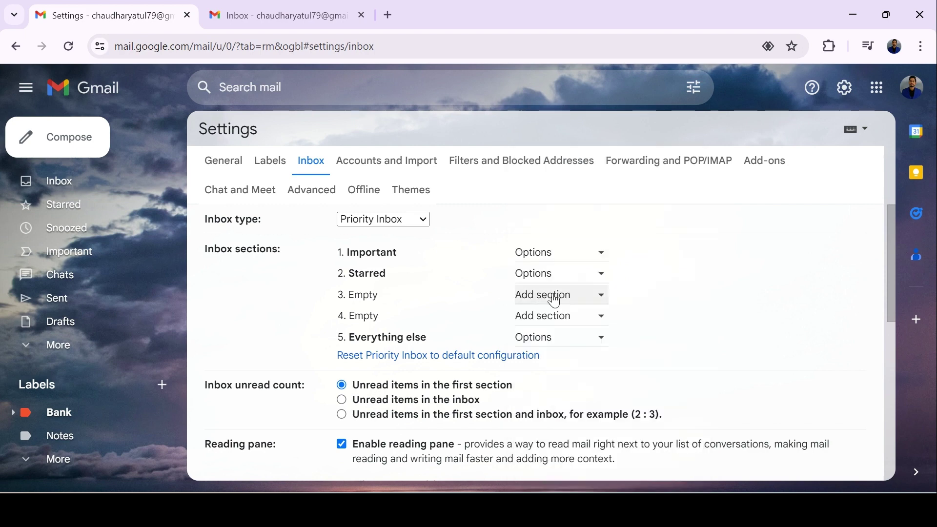
{"action": "left_click", "coordinate": [610, 303]}
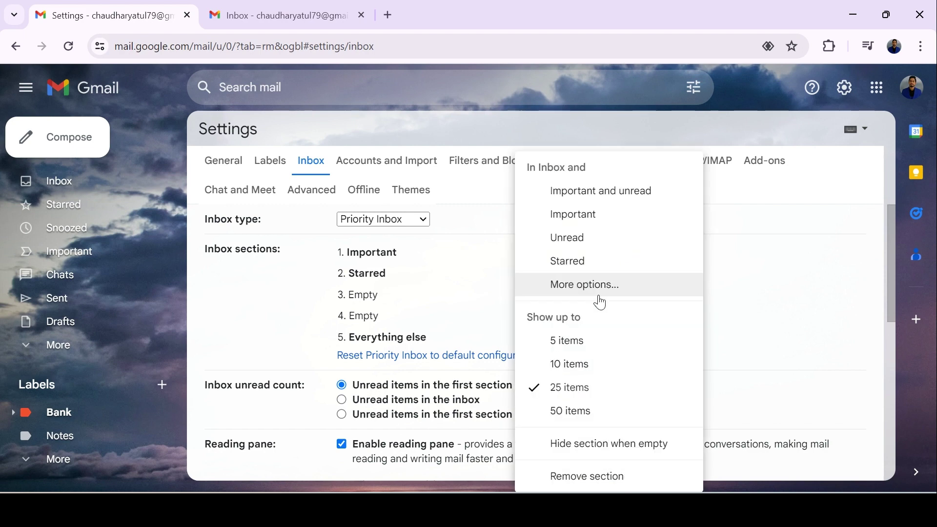
Step: Set section 3 to Important and section 4 to all Bank/YES mail, then check Everything else's count
{"action": "left_click", "coordinate": [593, 222]}
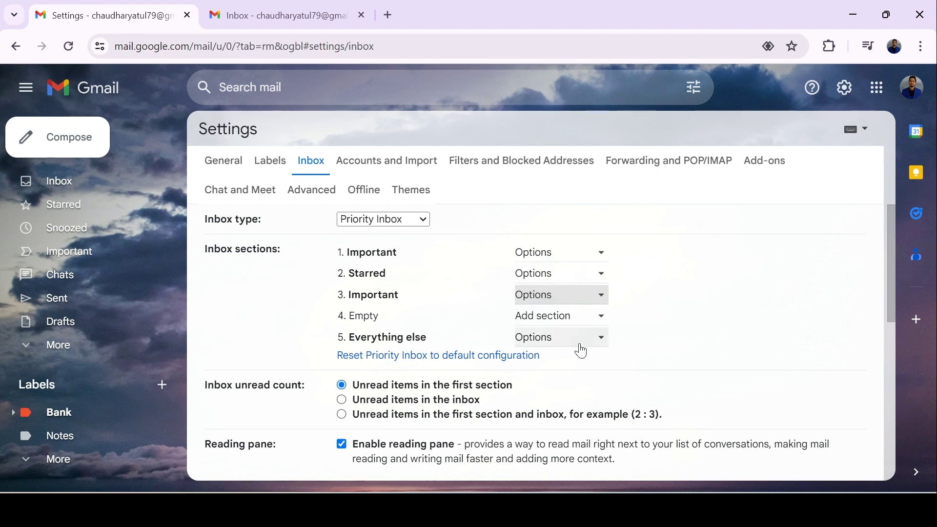
{"action": "left_click", "coordinate": [576, 318]}
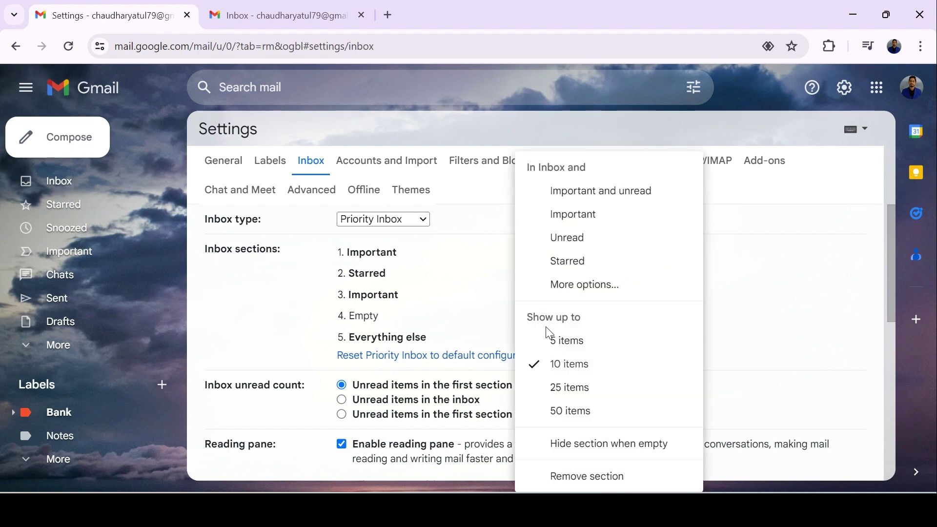
{"action": "left_click", "coordinate": [590, 286]}
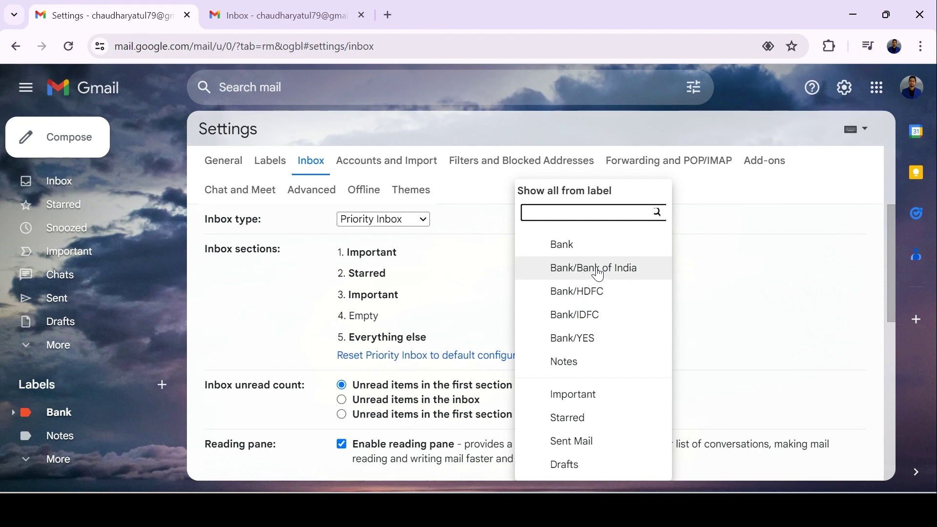
{"action": "left_click", "coordinate": [588, 337]}
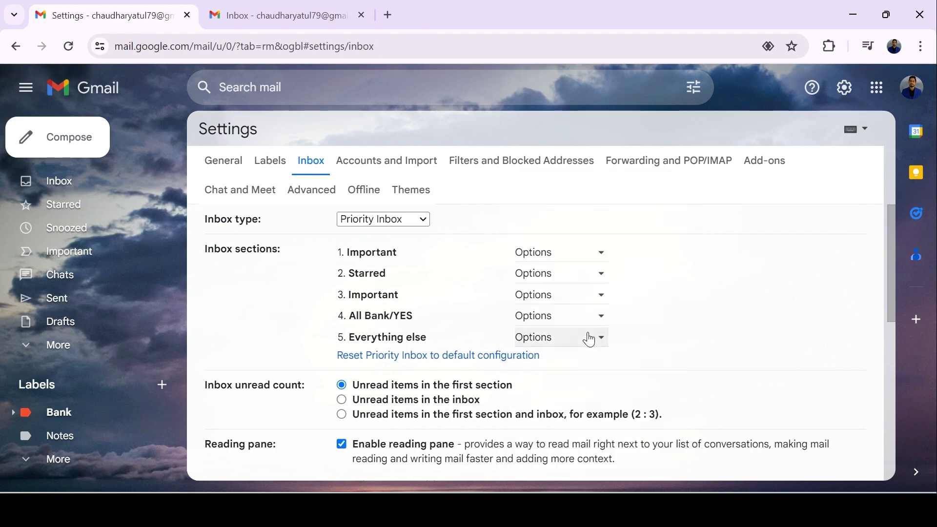
{"action": "left_click", "coordinate": [590, 345]}
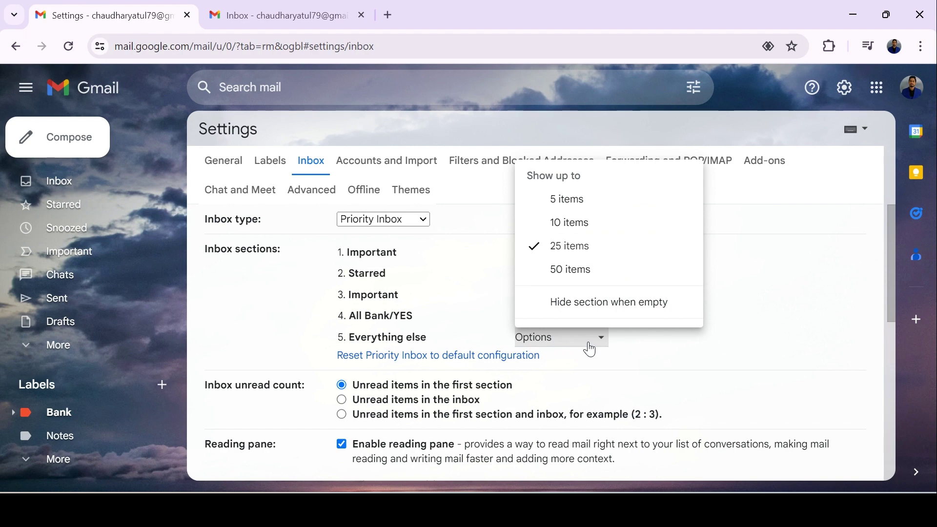
{"action": "left_click", "coordinate": [740, 342]}
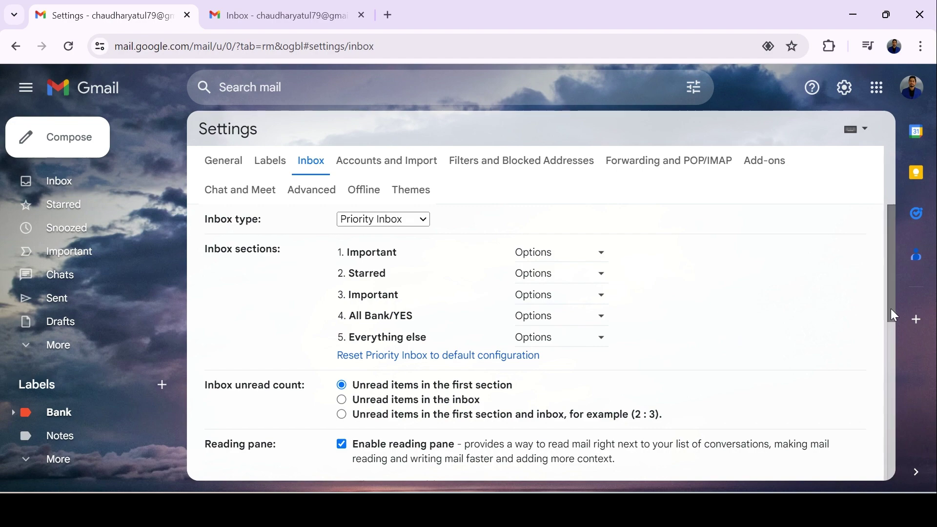
Step: Scroll to the bottom of Inbox settings and save the Priority Inbox changes
{"action": "left_click_drag", "start_coordinate": [887, 312], "coordinate": [890, 469]}
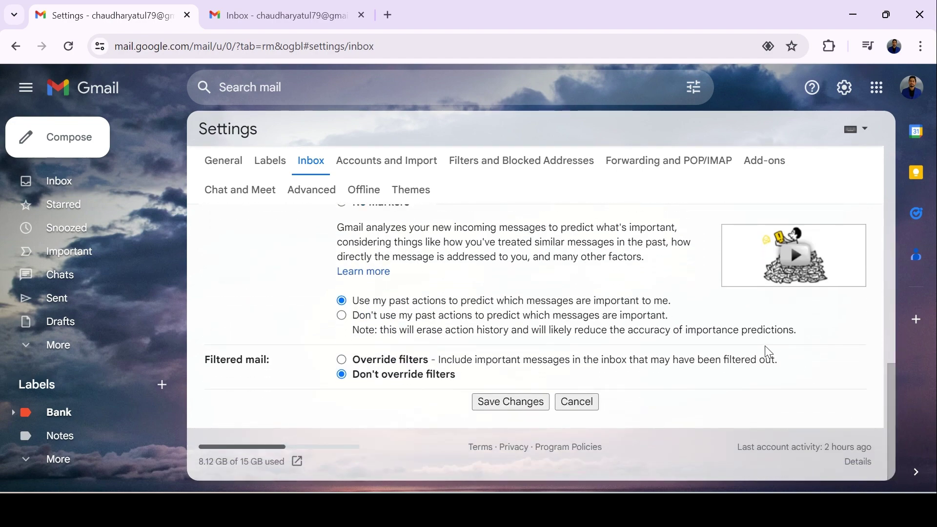
{"action": "left_click", "coordinate": [518, 407]}
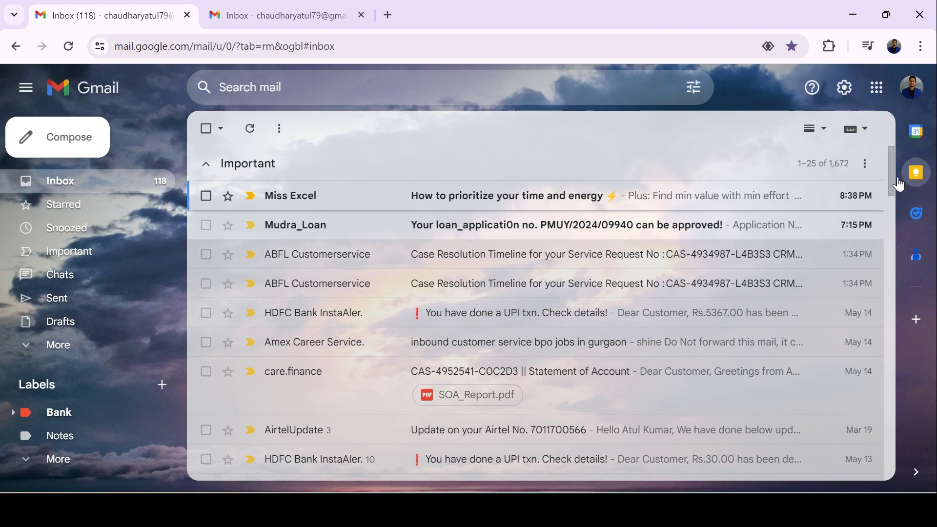
Step: Return to the full Inbox settings and check the Everything else item count
{"action": "mouse_move", "coordinate": [891, 174]}
{"action": "left_mouse_down"}
{"action": "mouse_move", "coordinate": [883, 311]}
{"action": "mouse_move", "coordinate": [880, 285]}
{"action": "mouse_move", "coordinate": [894, 472]}
{"action": "mouse_move", "coordinate": [870, 107]}
{"action": "left_mouse_up"}
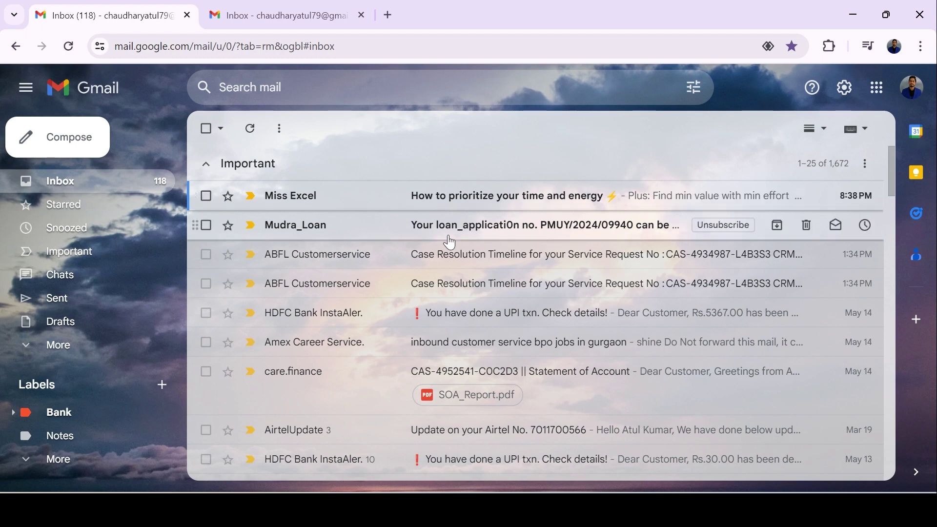
{"action": "left_click", "coordinate": [844, 89]}
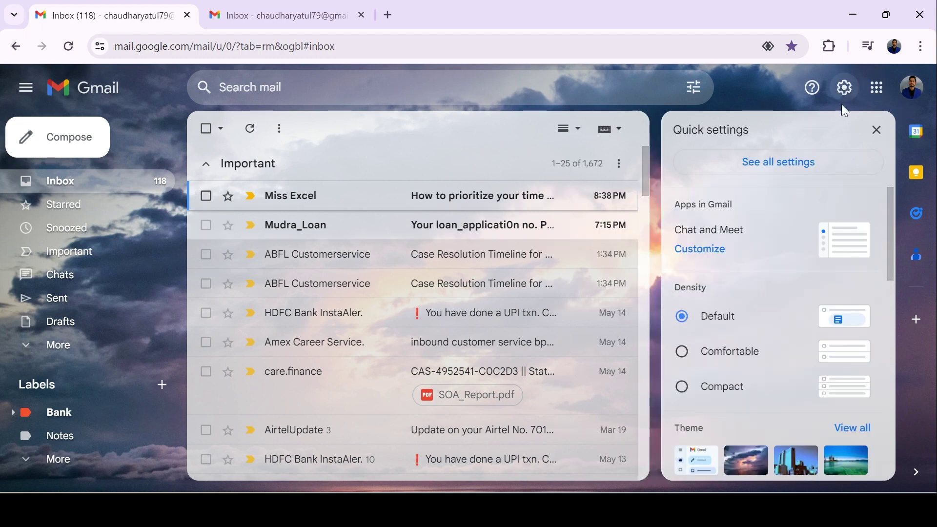
{"action": "left_click", "coordinate": [767, 165]}
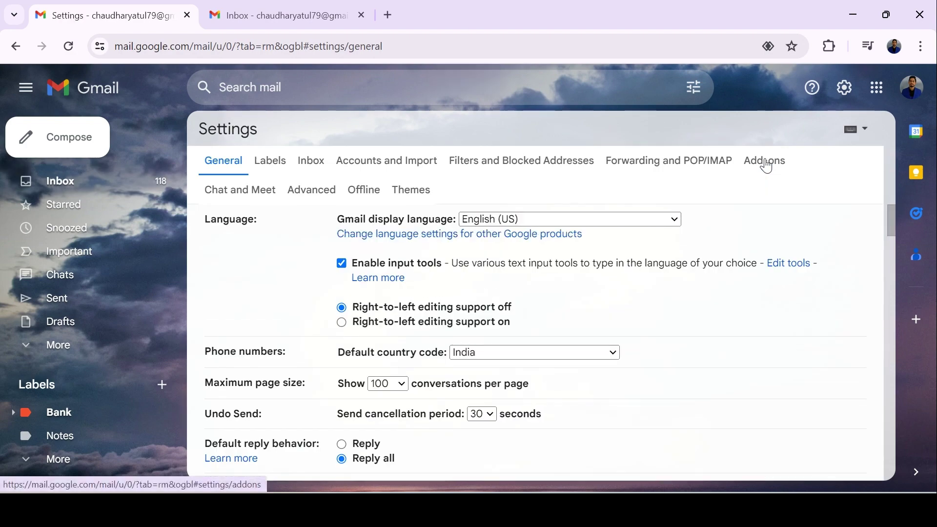
{"action": "left_click", "coordinate": [322, 160]}
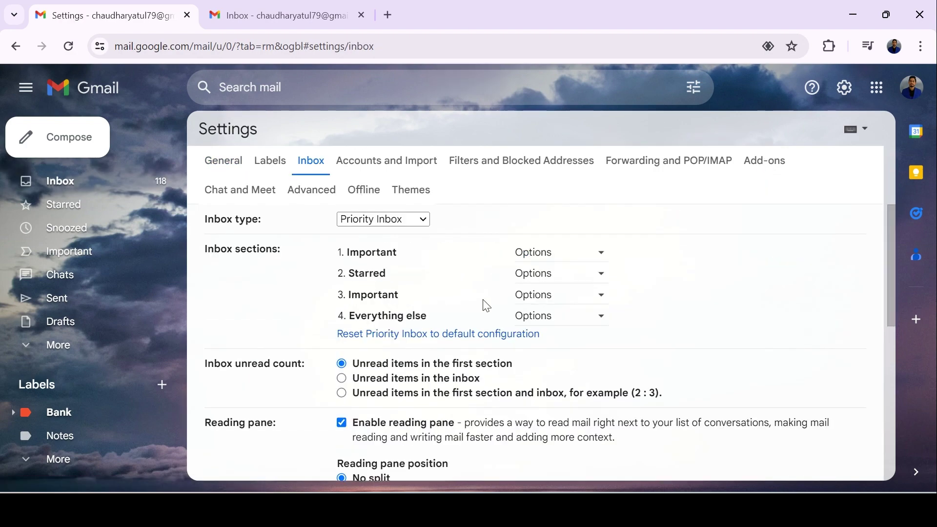
{"action": "left_click", "coordinate": [599, 325]}
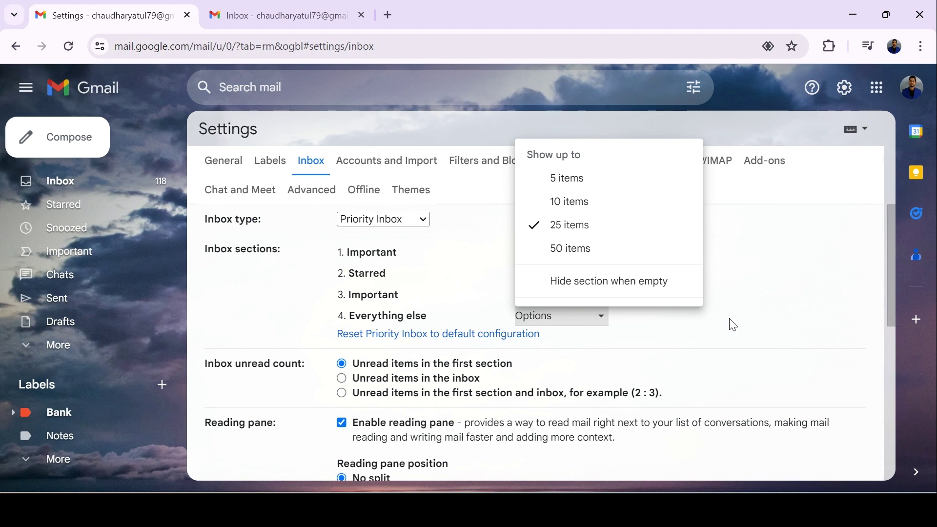
{"action": "left_click", "coordinate": [814, 335]}
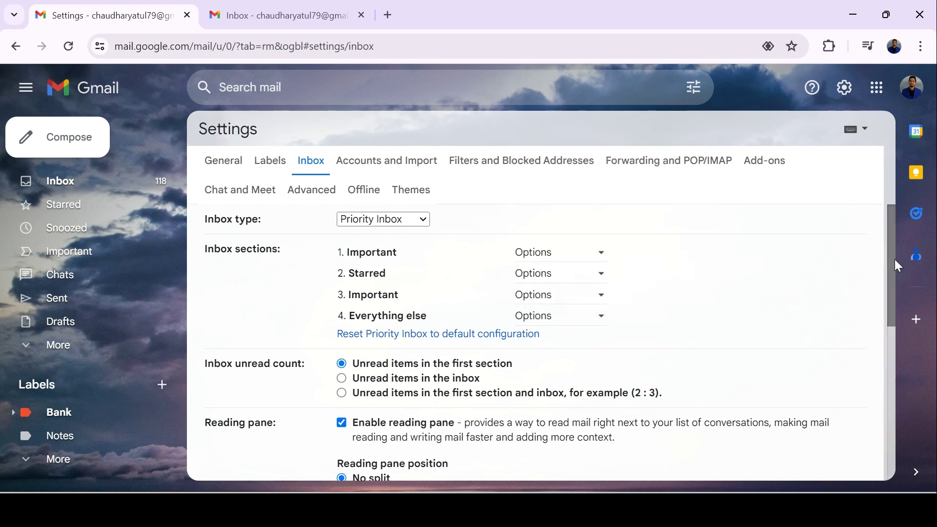
{"action": "left_click_drag", "start_coordinate": [895, 271], "coordinate": [895, 310]}
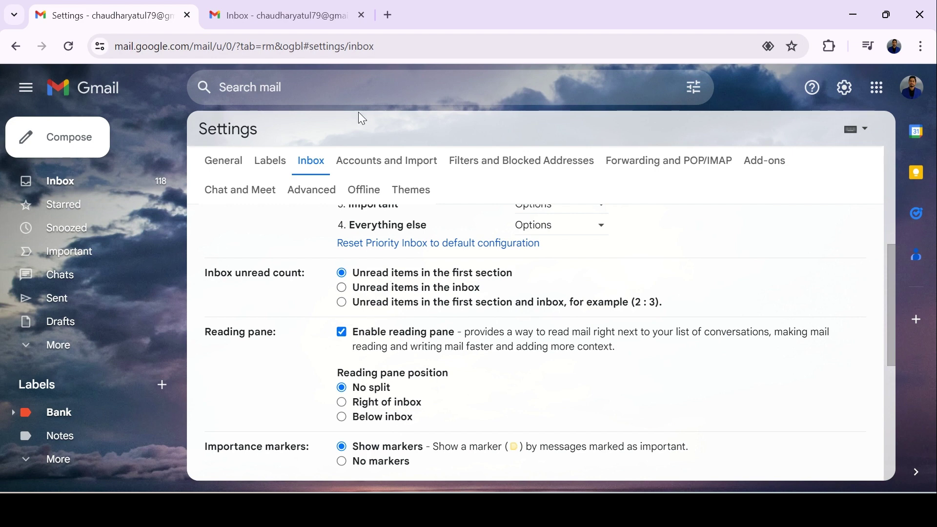
Step: Close Quick settings and reload the second Gmail tab, then return to the Settings tab
{"action": "left_click", "coordinate": [277, 16]}
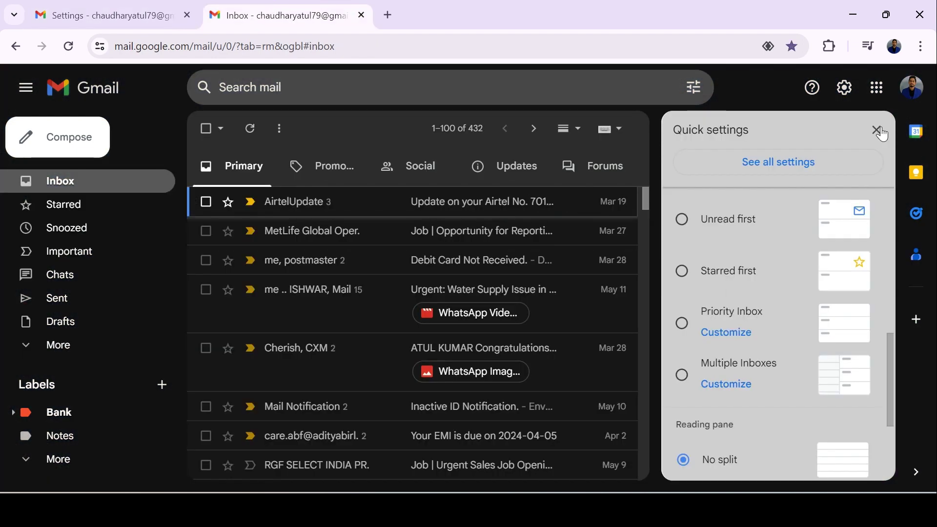
{"action": "left_click", "coordinate": [877, 131]}
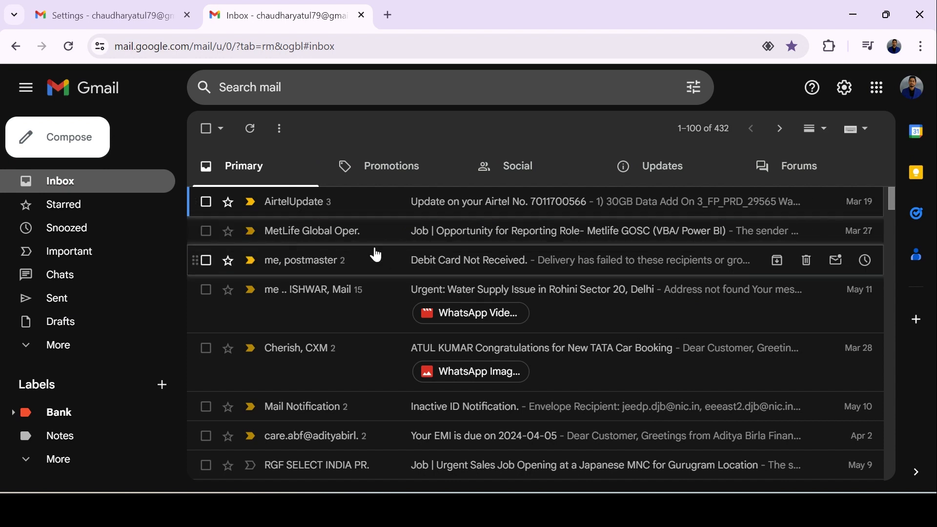
{"action": "left_click", "coordinate": [70, 46]}
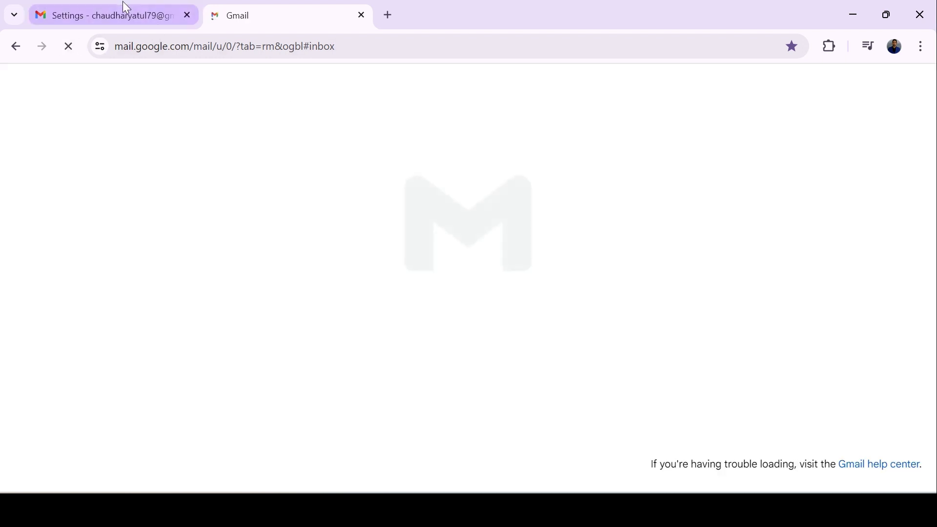
{"action": "left_click", "coordinate": [123, 4]}
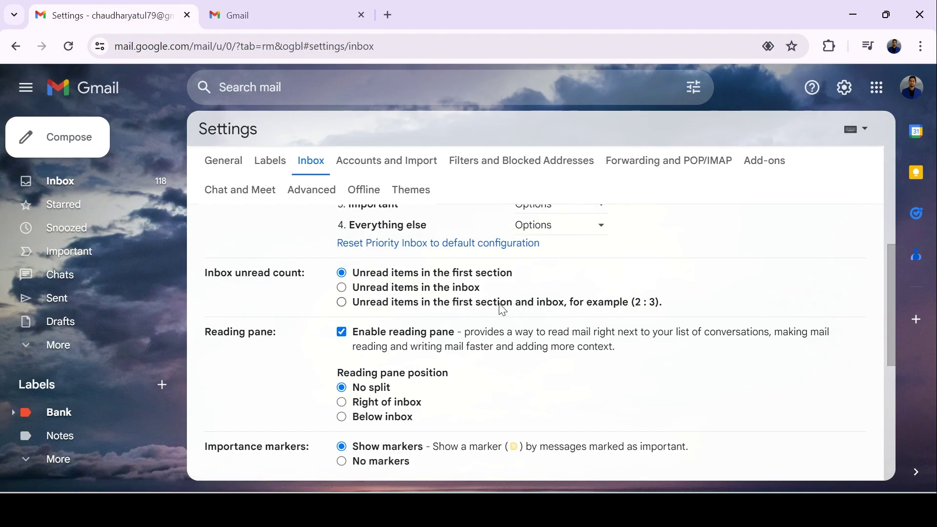
{"action": "left_click", "coordinate": [269, 8]}
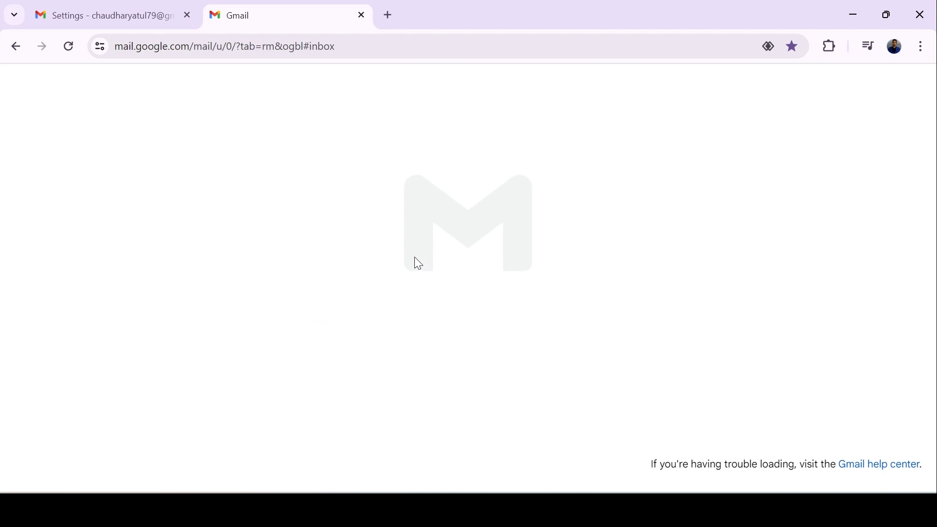
{"action": "left_click", "coordinate": [122, 9]}
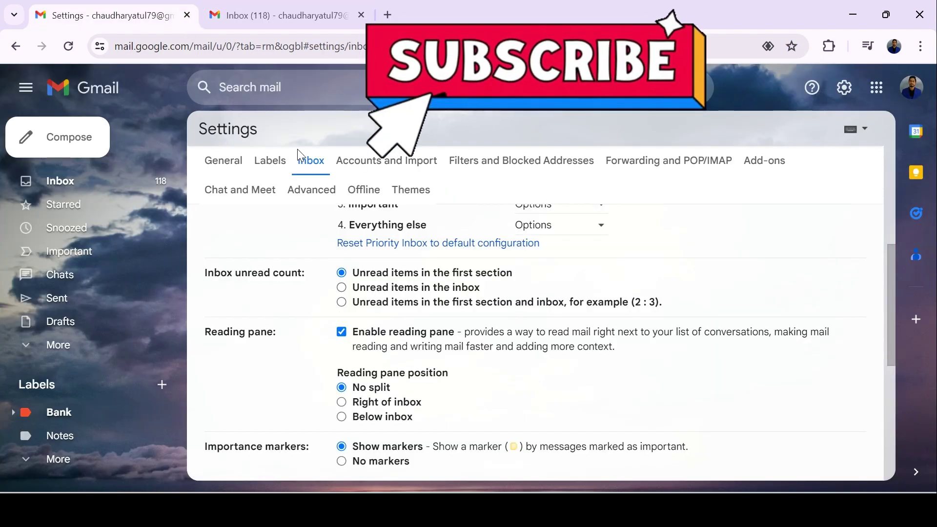
{"action": "left_click", "coordinate": [266, 11]}
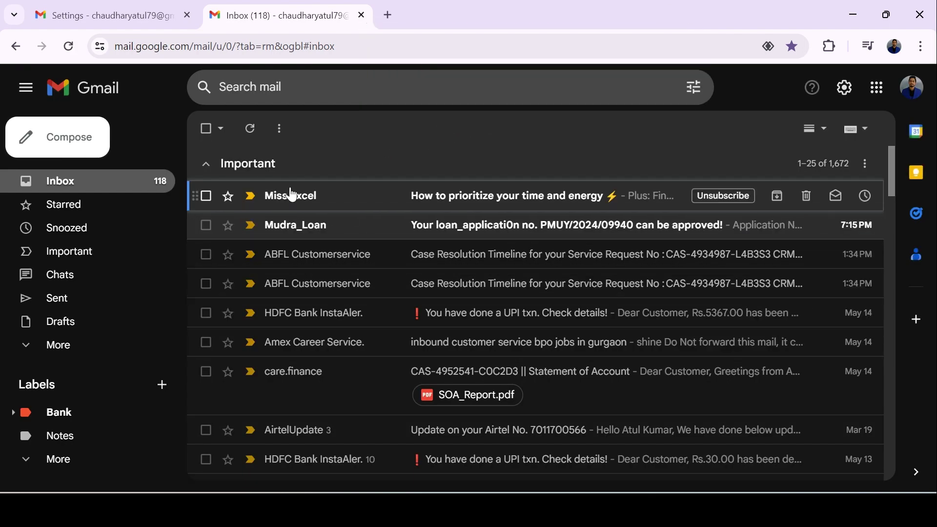
{"action": "key", "text": "ctrl+Page_Up"}
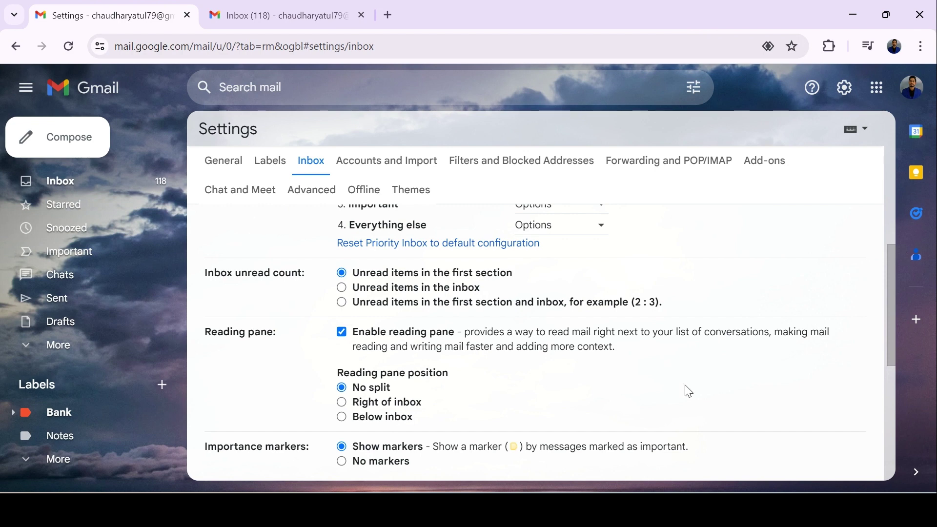
Step: Set the reading pane to Right of inbox and save the Inbox settings
{"action": "left_click_drag", "start_coordinate": [889, 259], "coordinate": [892, 297]}
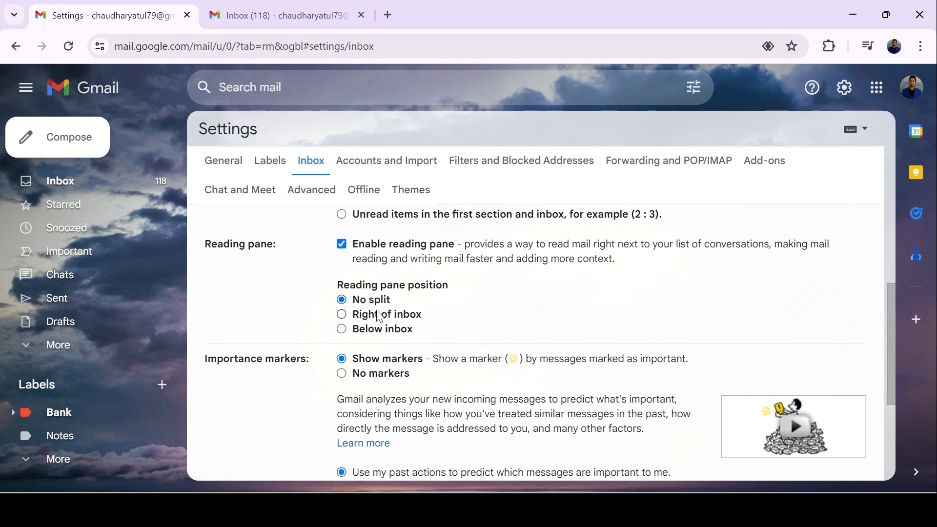
{"action": "left_click", "coordinate": [292, 12]}
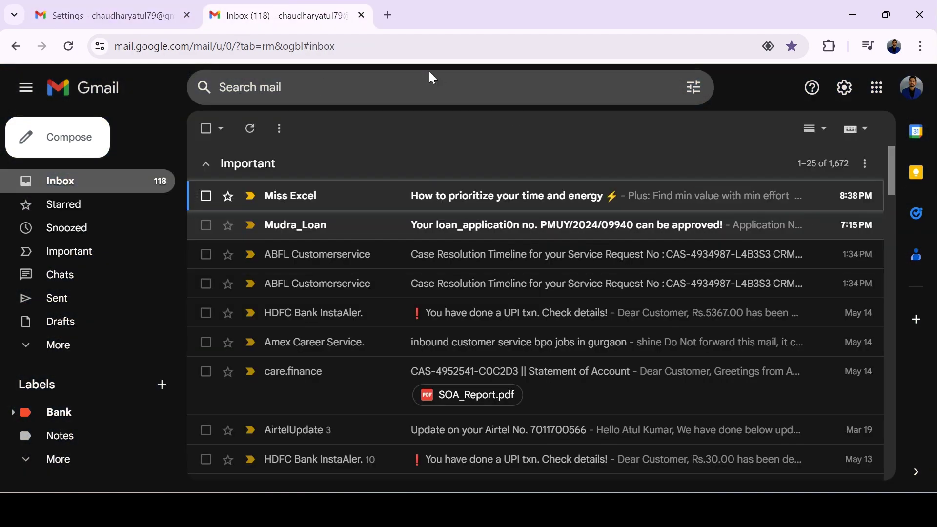
{"action": "left_click", "coordinate": [149, 12]}
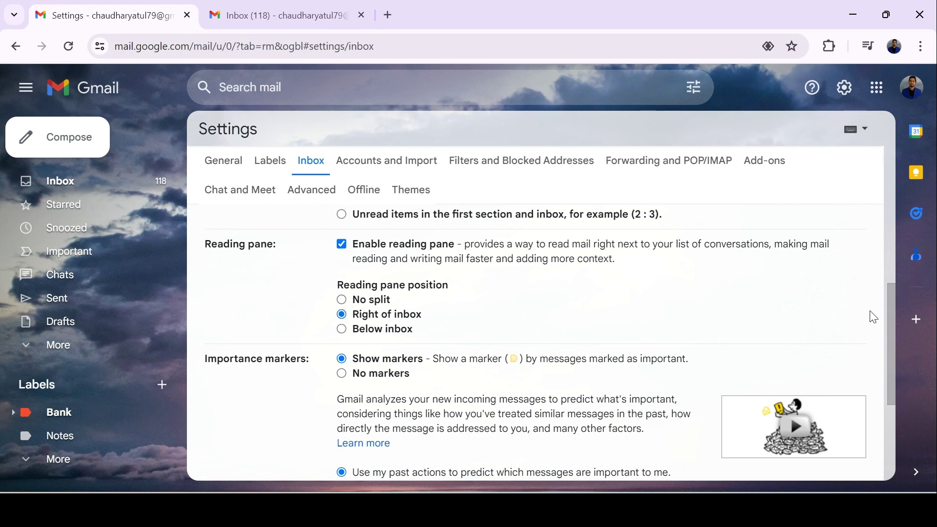
{"action": "left_click_drag", "start_coordinate": [892, 330], "coordinate": [909, 481]}
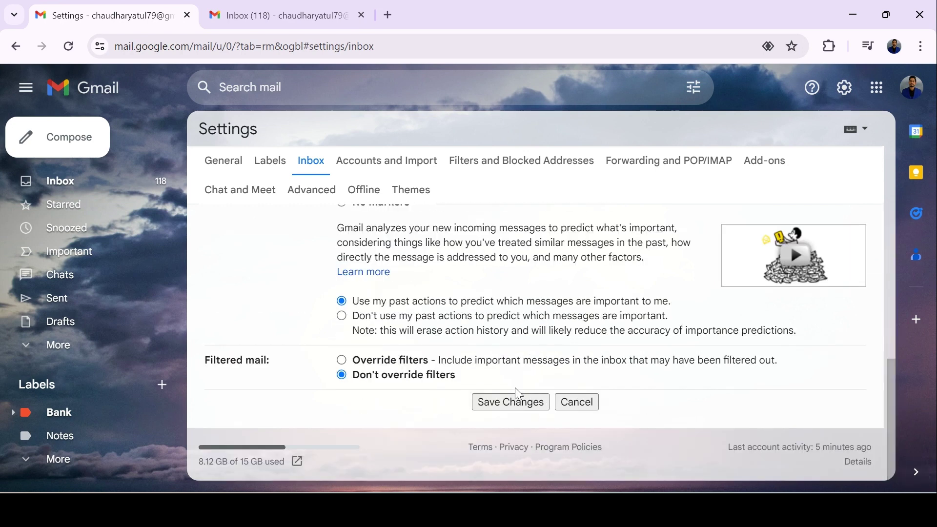
{"action": "left_click", "coordinate": [517, 403]}
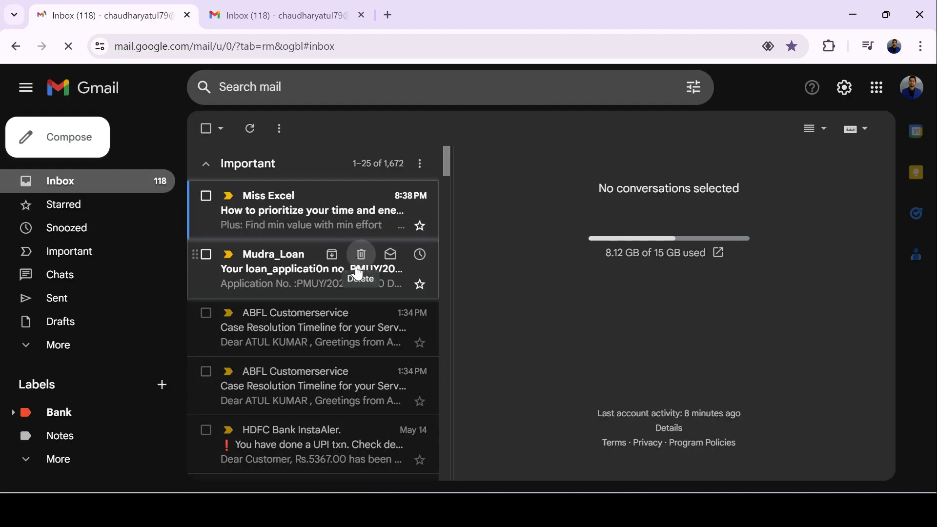
Step: Skim the ABFL and HDFC emails, then move the Amex Career Service job email to Trash
{"action": "left_click", "coordinate": [322, 327]}
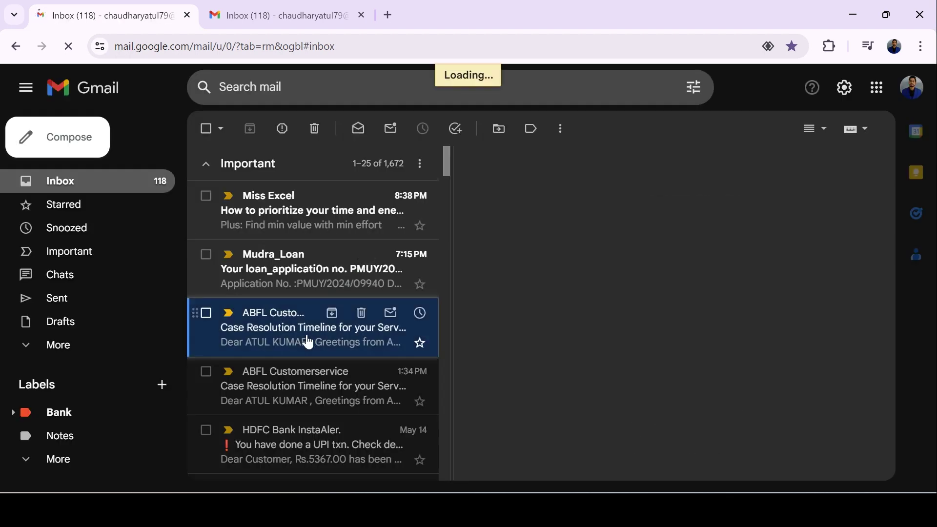
{"action": "left_click", "coordinate": [302, 393]}
{"action": "left_click", "coordinate": [307, 458]}
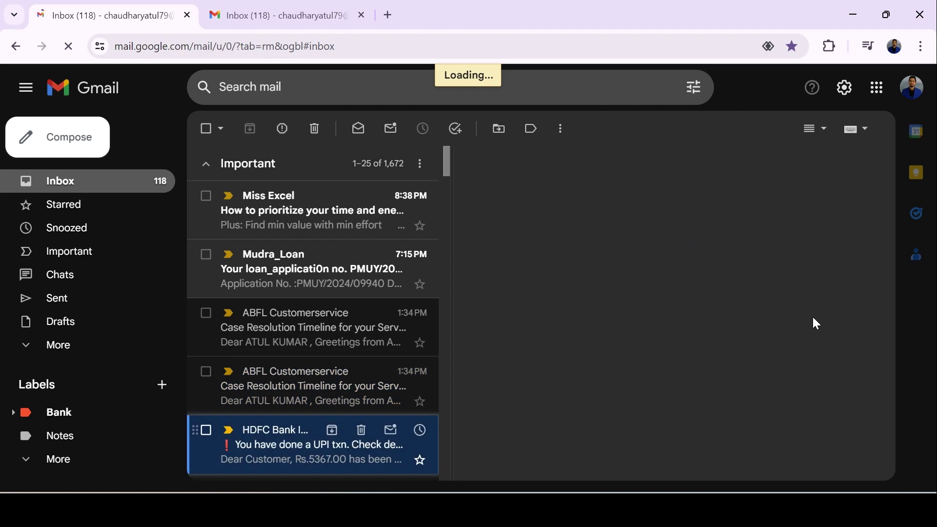
{"action": "left_click_drag", "start_coordinate": [447, 168], "coordinate": [454, 247]}
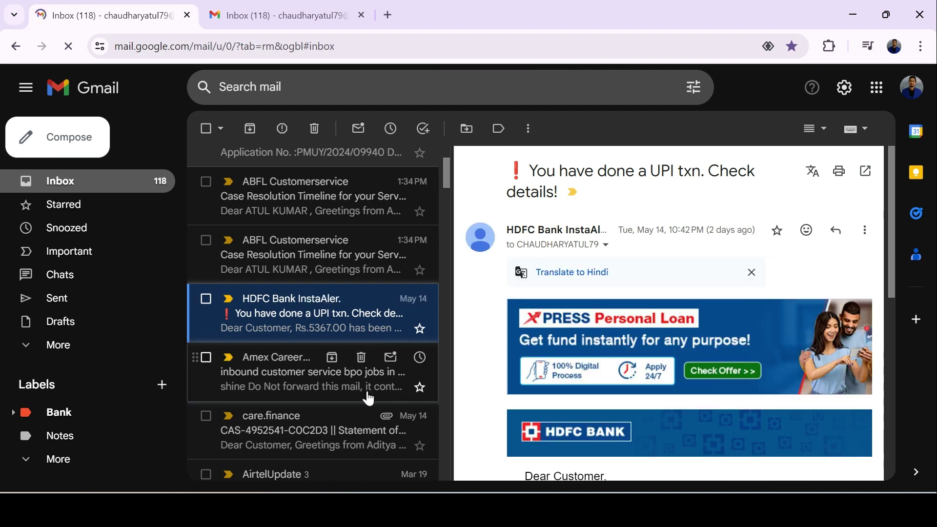
{"action": "left_click", "coordinate": [308, 383]}
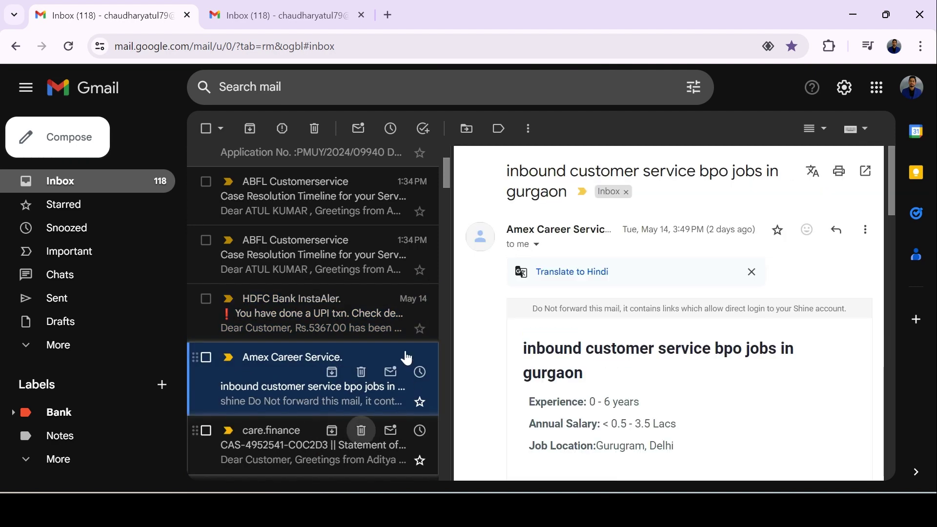
{"action": "key", "text": "numbersign"}
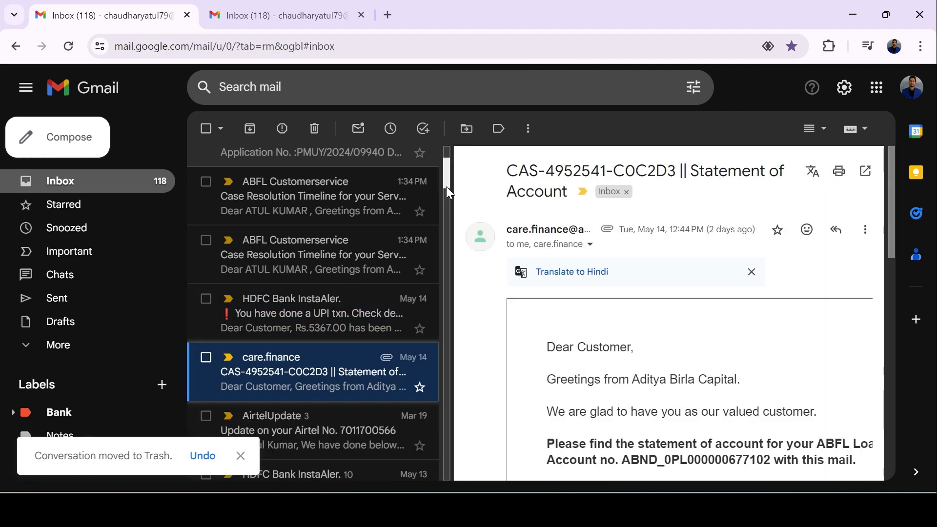
Step: Open the OneCard Request to Delete Account conversation, then go to the other Gmail inbox
{"action": "left_click_drag", "start_coordinate": [446, 186], "coordinate": [413, 286]}
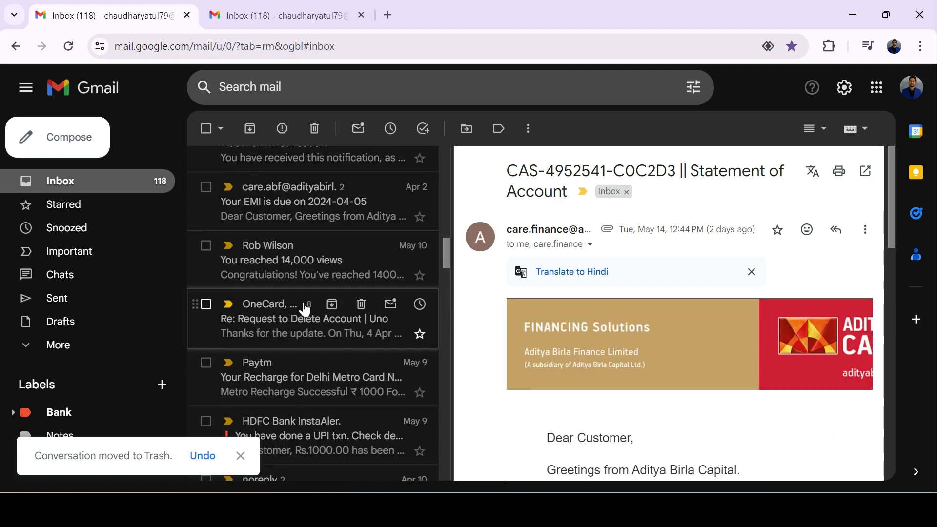
{"action": "left_click", "coordinate": [303, 308]}
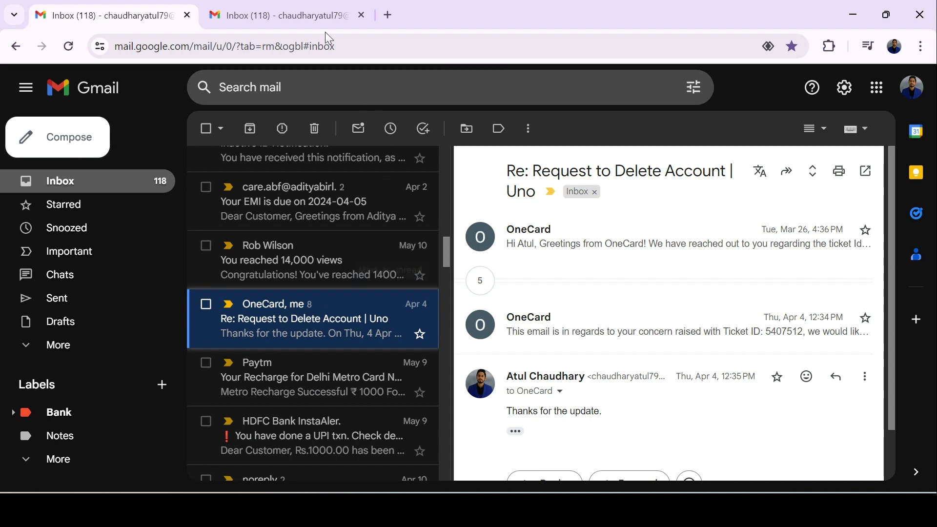
{"action": "left_click", "coordinate": [278, 15]}
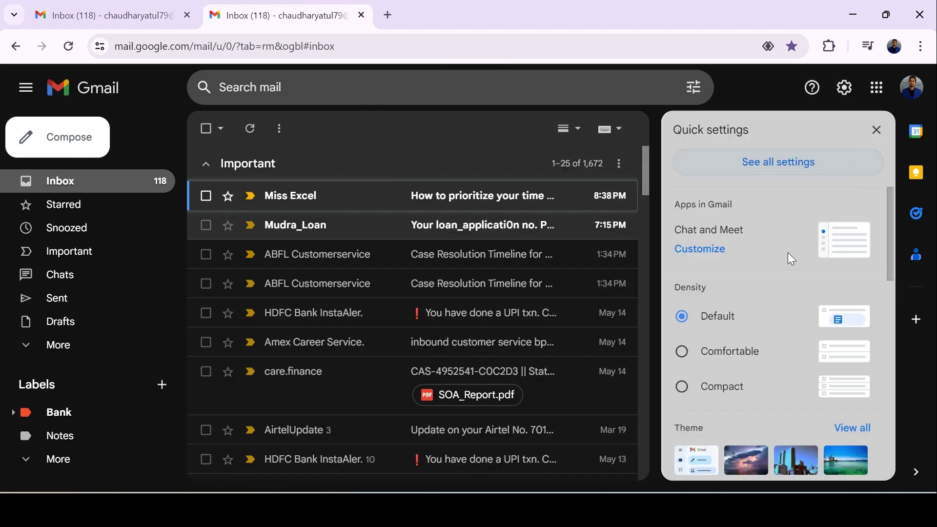
Step: Open the Inbox section of Gmail's full settings and switch the reading pane to No split
{"action": "left_click", "coordinate": [756, 171]}
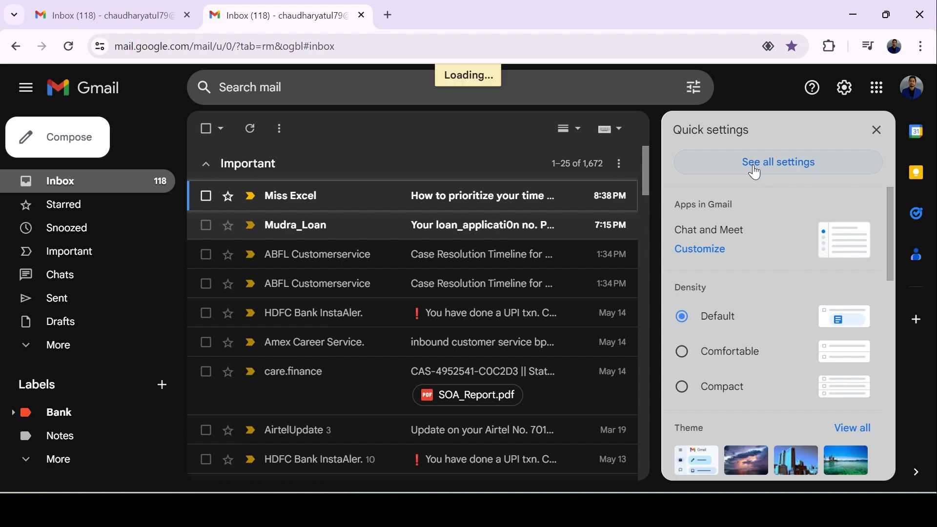
{"action": "left_click", "coordinate": [149, 7]}
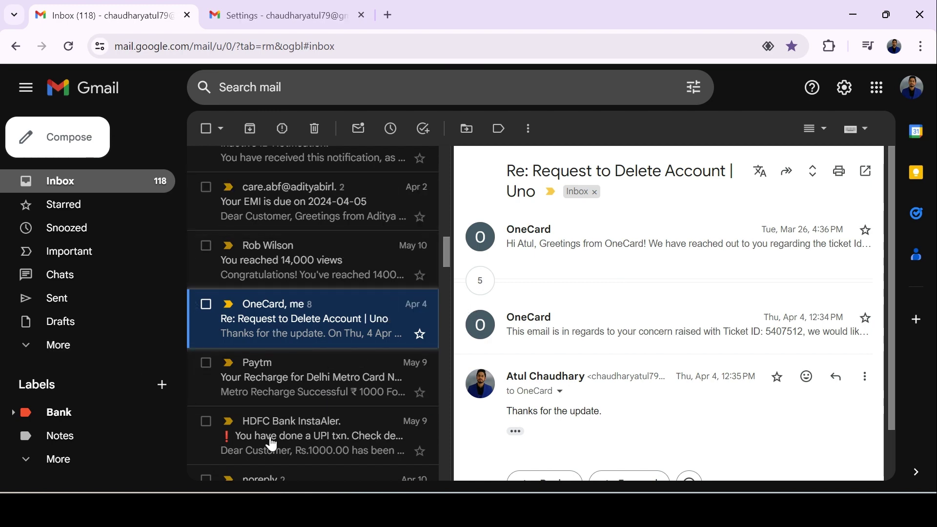
{"action": "left_click", "coordinate": [278, 15]}
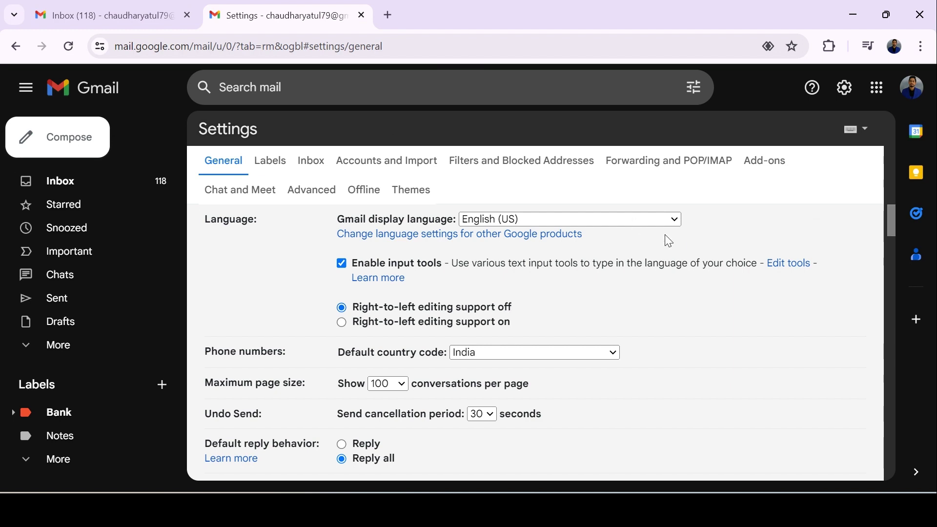
{"action": "left_click", "coordinate": [311, 160]}
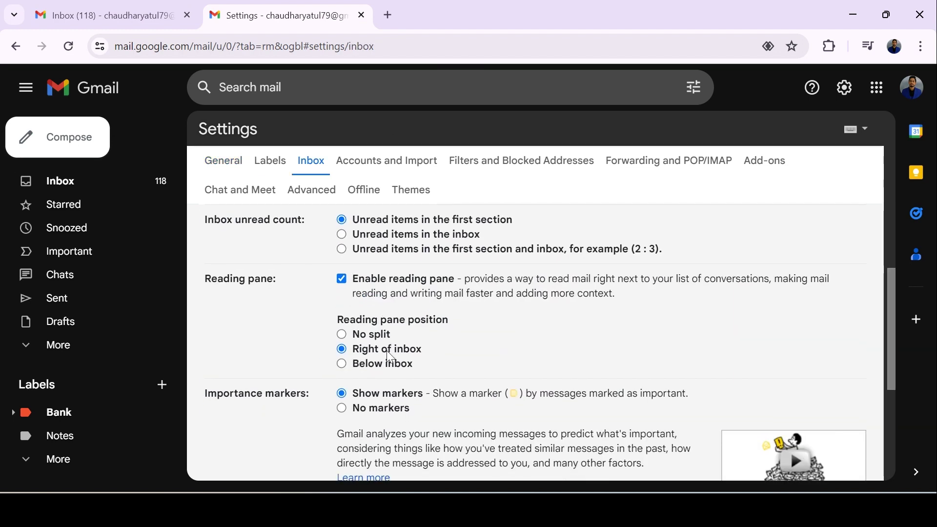
{"action": "left_click", "coordinate": [342, 335]}
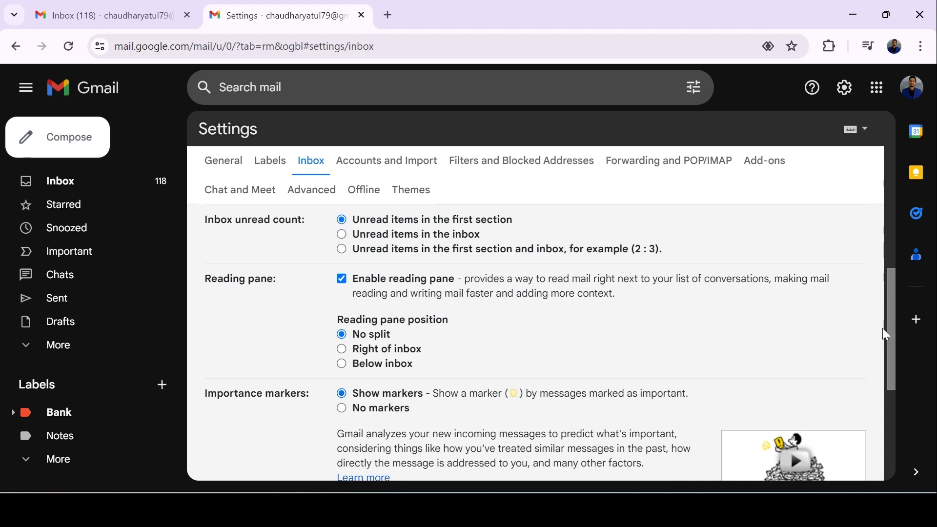
Step: Mark the care.abf EMI email as important in the inbox list
{"action": "left_click_drag", "start_coordinate": [888, 336], "coordinate": [889, 370]}
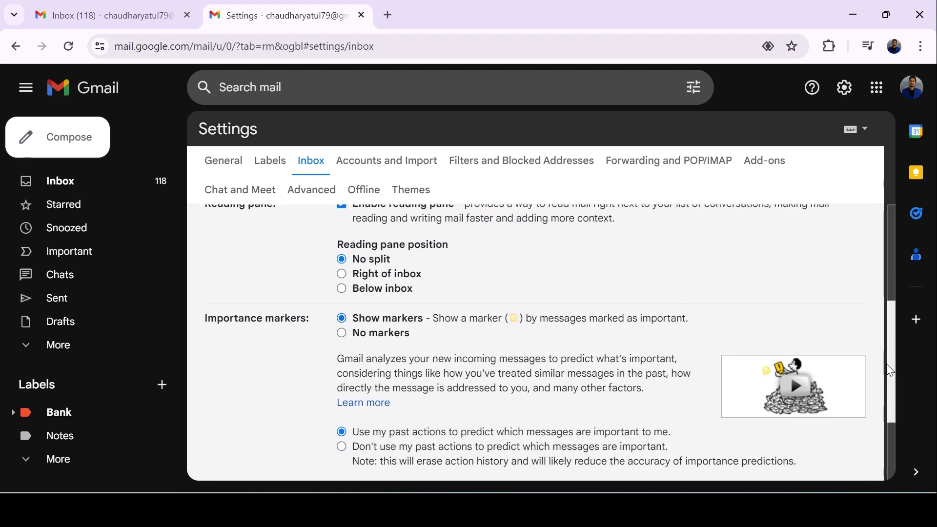
{"action": "left_click", "coordinate": [146, 8]}
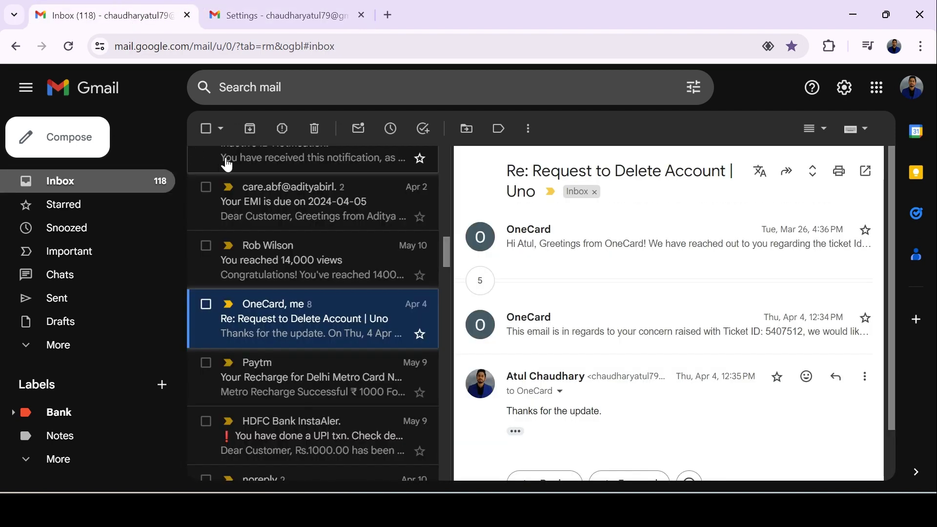
{"action": "left_click", "coordinate": [228, 187]}
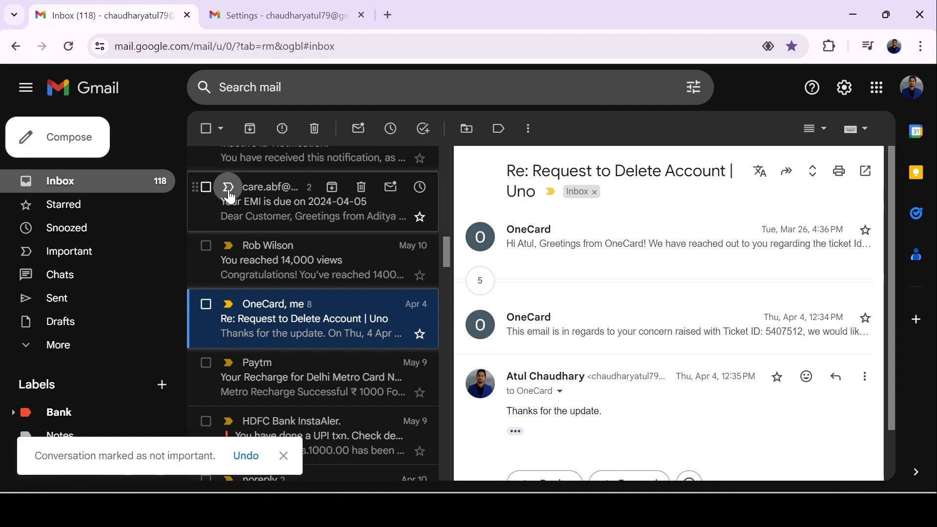
{"action": "left_click", "coordinate": [230, 195]}
{"action": "left_click", "coordinate": [233, 187]}
Step: Set Importance markers to No markers in the Inbox settings
{"action": "left_click", "coordinate": [283, 15]}
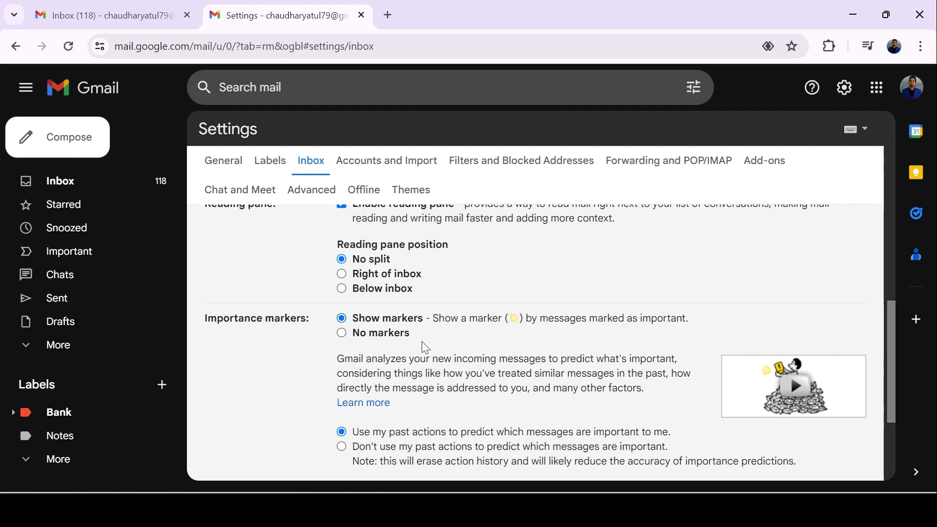
{"action": "left_click", "coordinate": [341, 333]}
{"action": "left_click", "coordinate": [156, 6]}
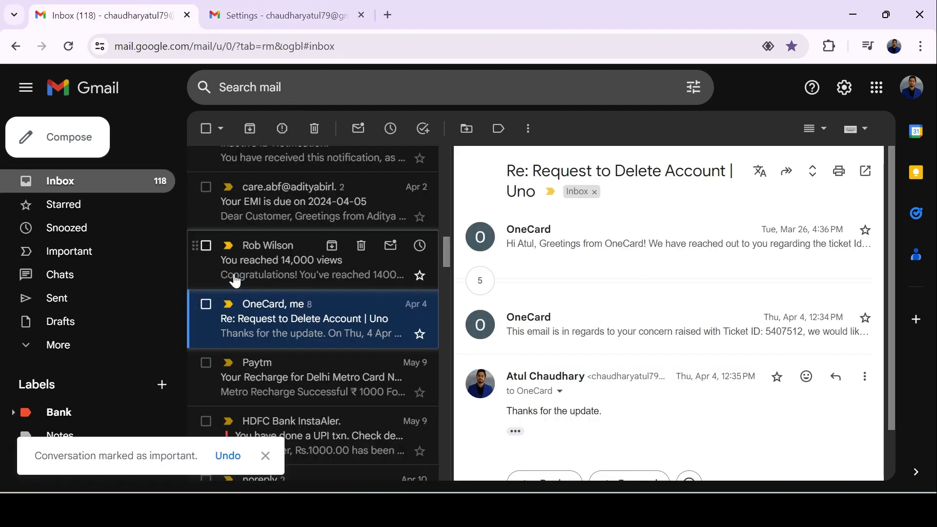
{"action": "left_click", "coordinate": [263, 9]}
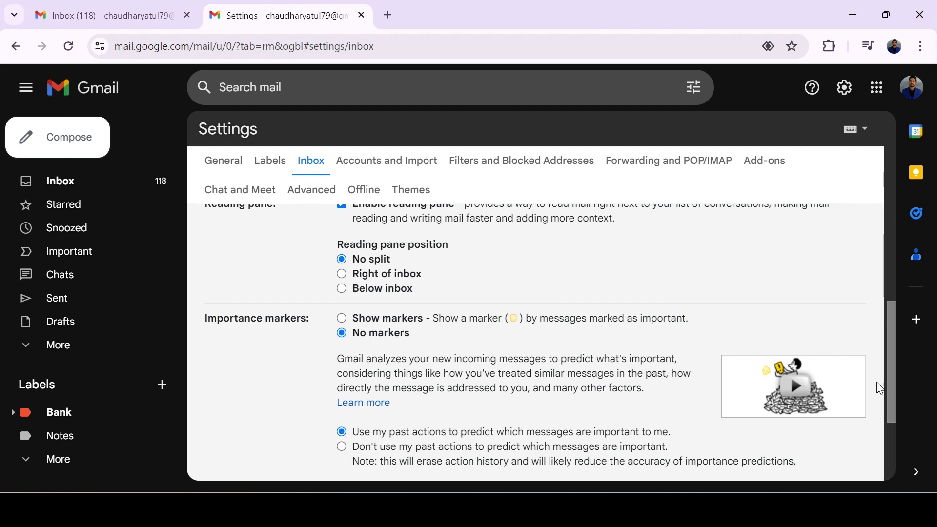
Step: Choose Don't override filters under Filtered mail in the Inbox settings
{"action": "left_click_drag", "start_coordinate": [886, 386], "coordinate": [894, 439]}
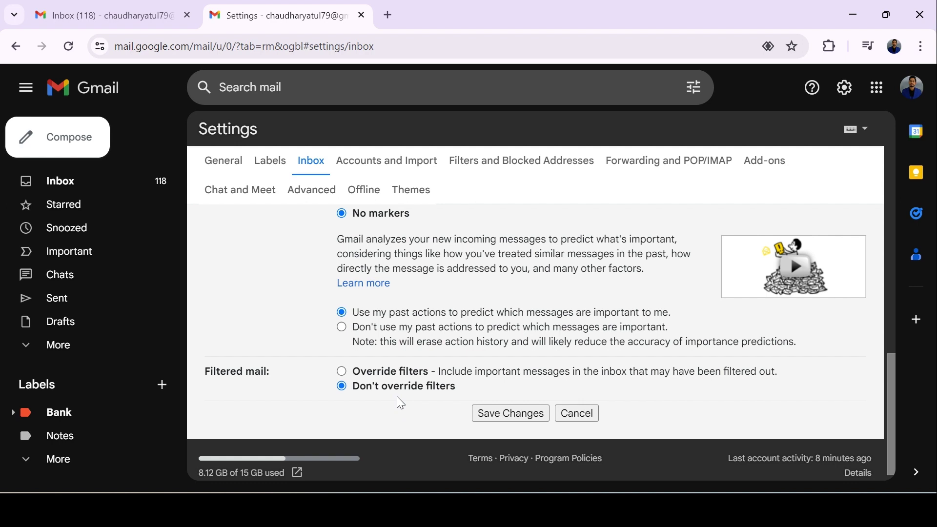
{"action": "left_click", "coordinate": [343, 372]}
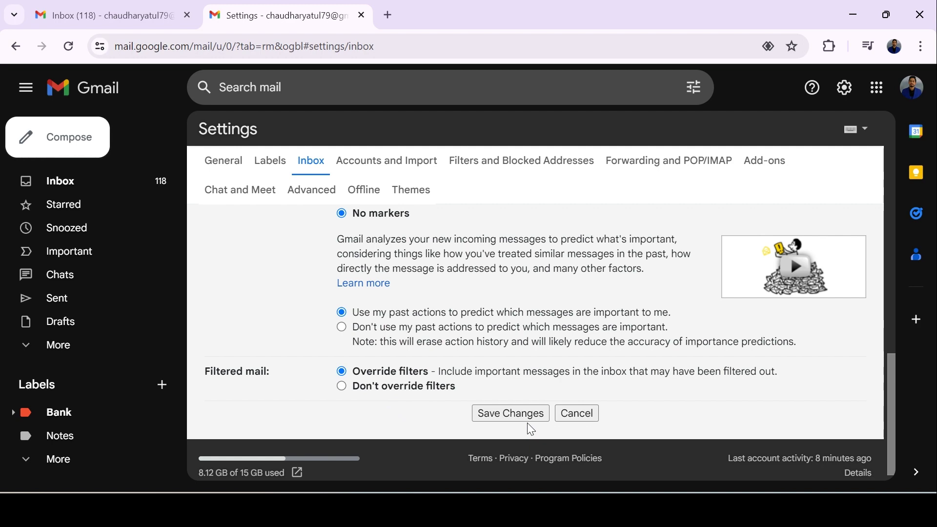
{"action": "left_click", "coordinate": [102, 16]}
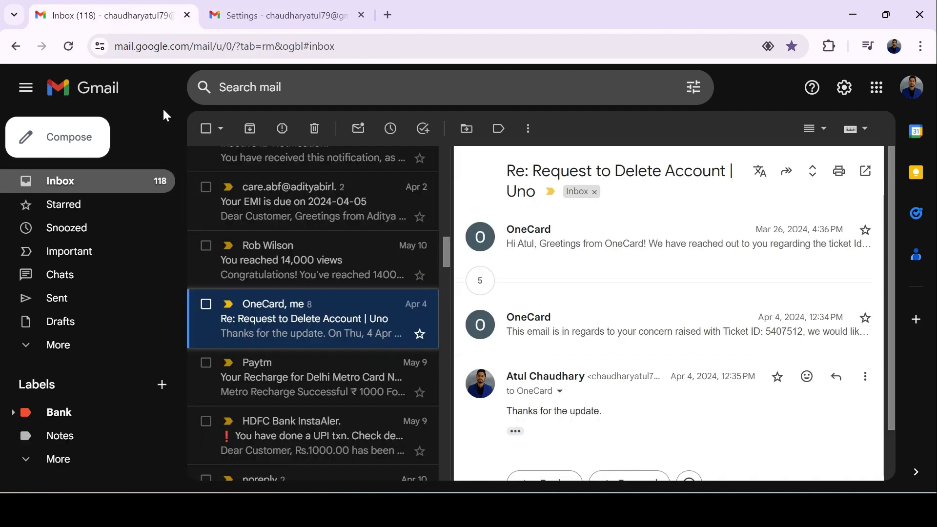
{"action": "left_click", "coordinate": [263, 15]}
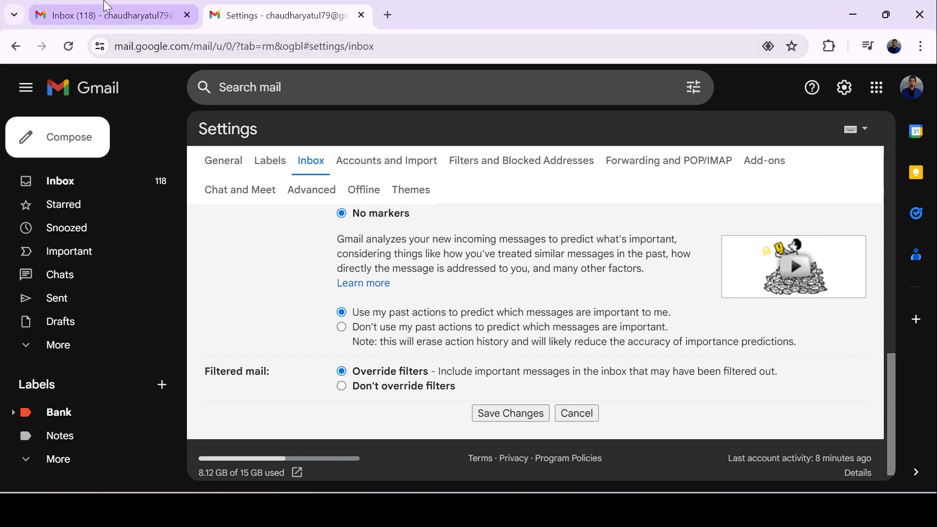
{"action": "left_click", "coordinate": [107, 13]}
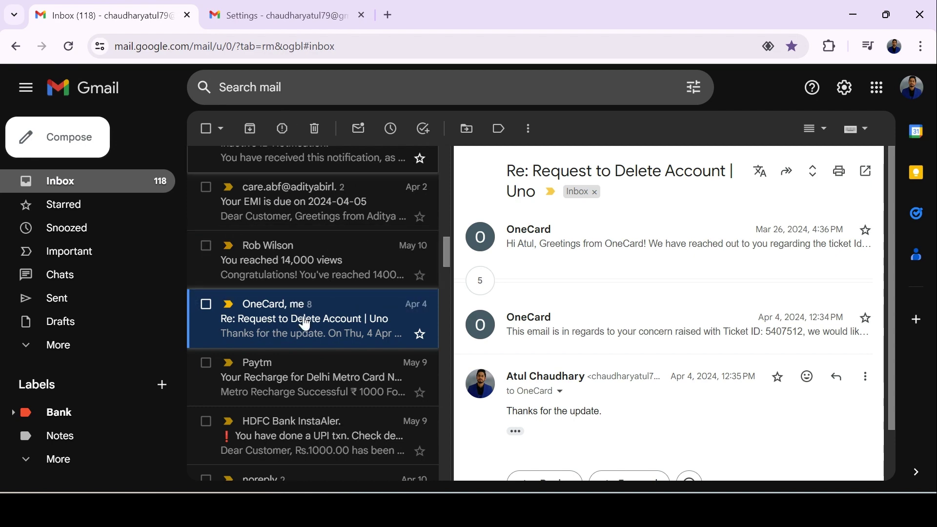
{"action": "left_click", "coordinate": [264, 7]}
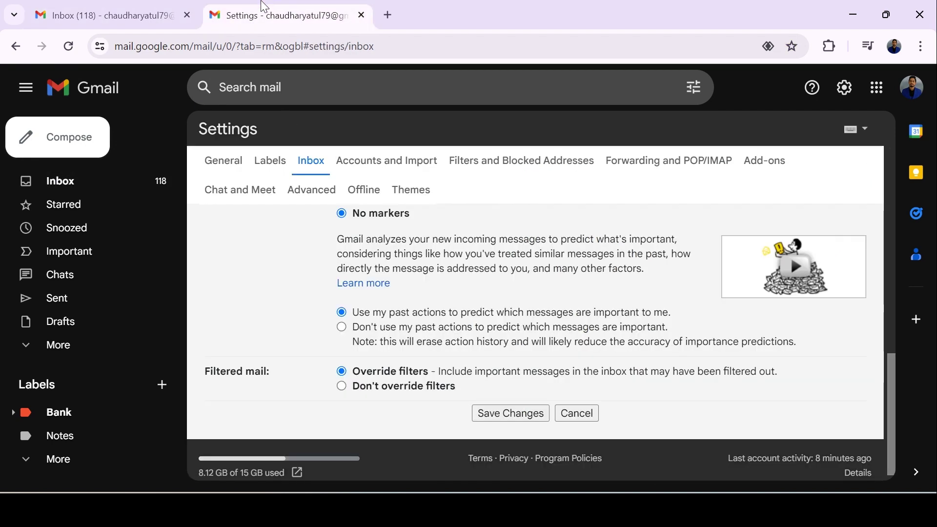
{"action": "left_click", "coordinate": [341, 387]}
Step: Open Accounts and Import, launch Other Google Account settings, and return to Gmail settings
{"action": "left_click", "coordinate": [358, 160]}
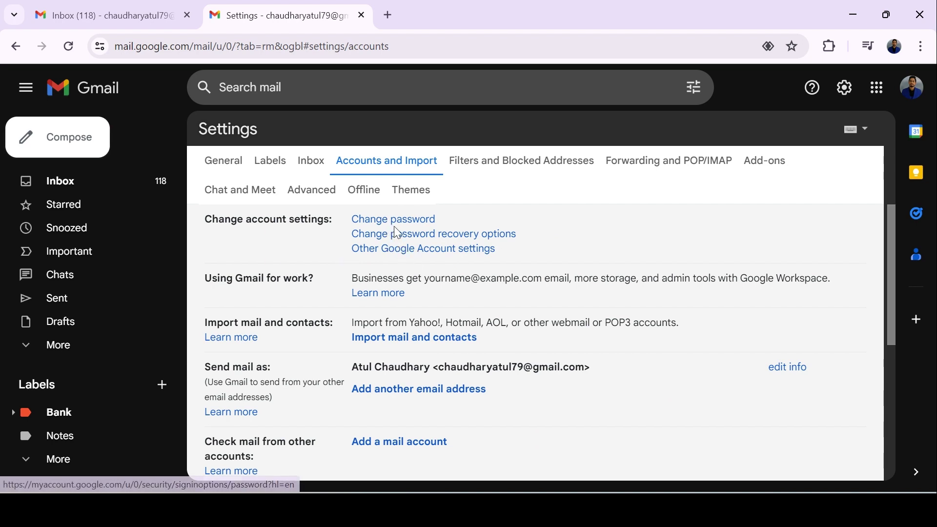
{"action": "left_click", "coordinate": [409, 252]}
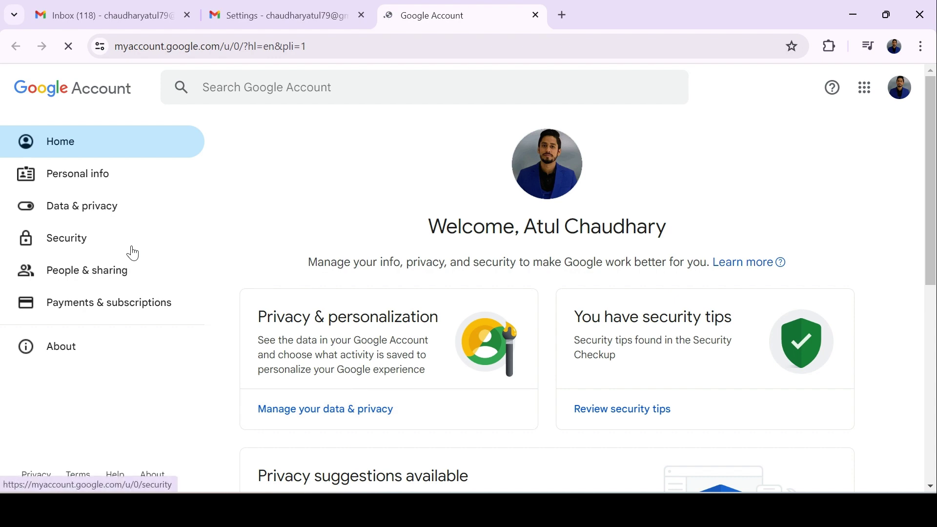
{"action": "left_click", "coordinate": [274, 14]}
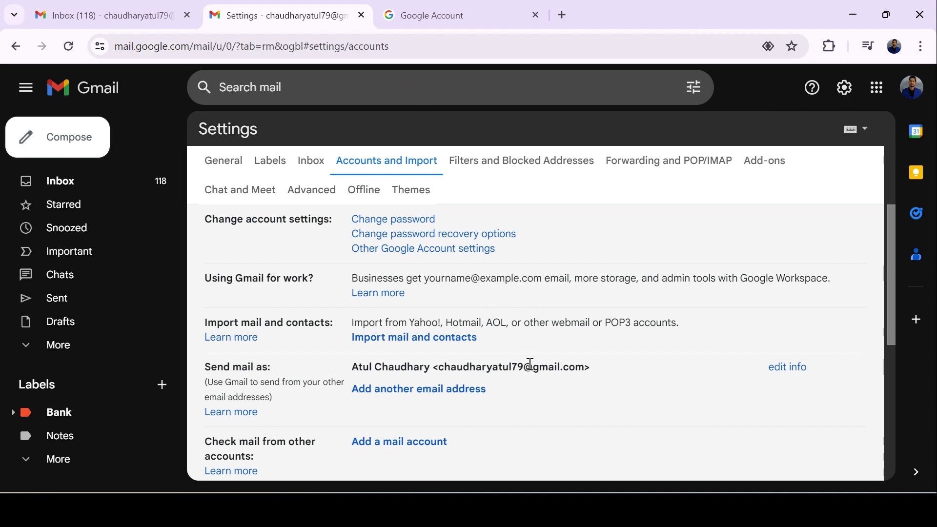
{"action": "left_click_drag", "start_coordinate": [524, 367], "coordinate": [584, 368]}
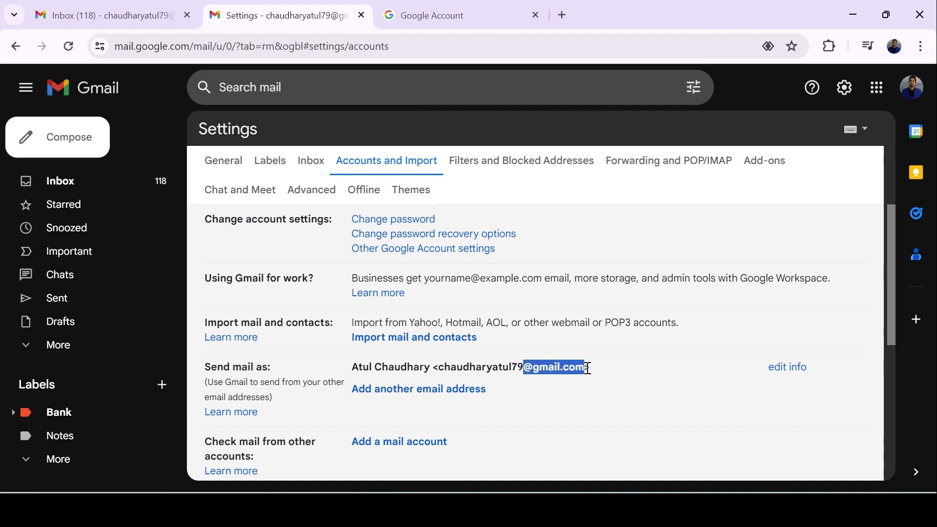
{"action": "left_click", "coordinate": [574, 278]}
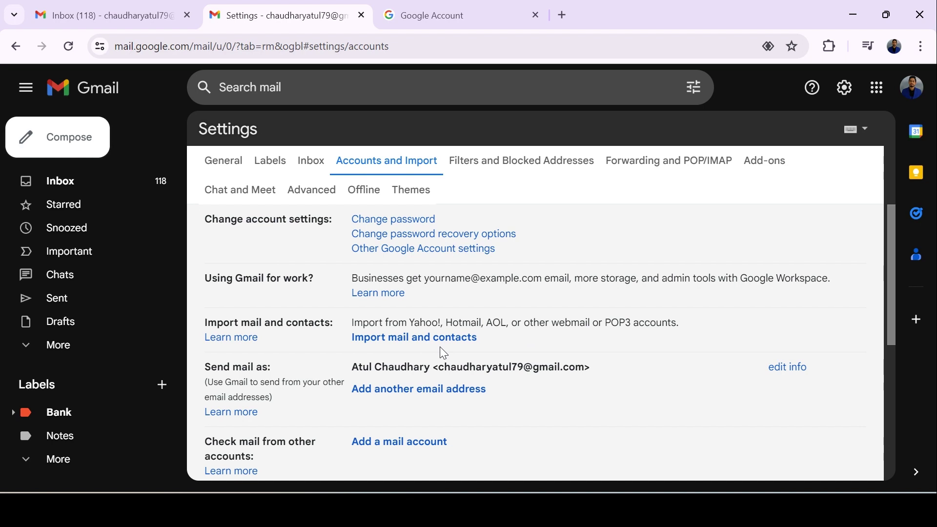
{"action": "left_click", "coordinate": [375, 338]}
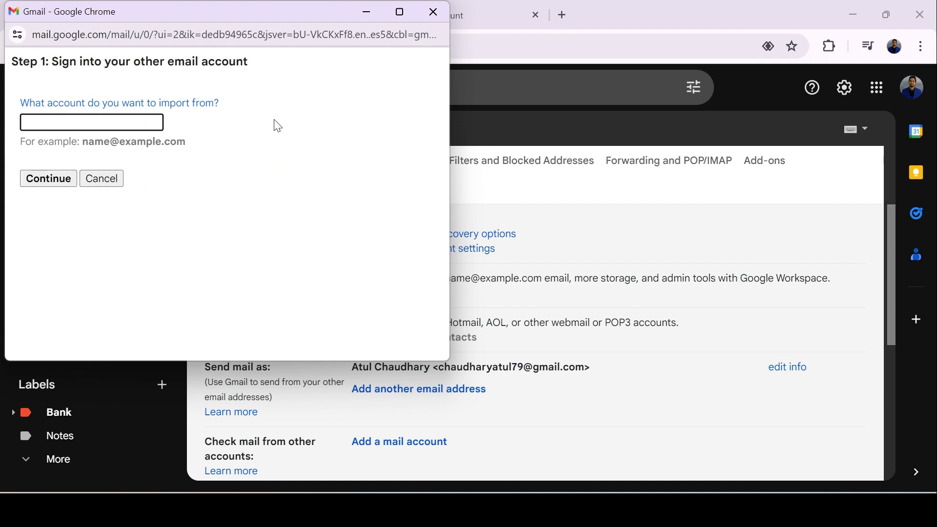
{"action": "left_click", "coordinate": [432, 15]}
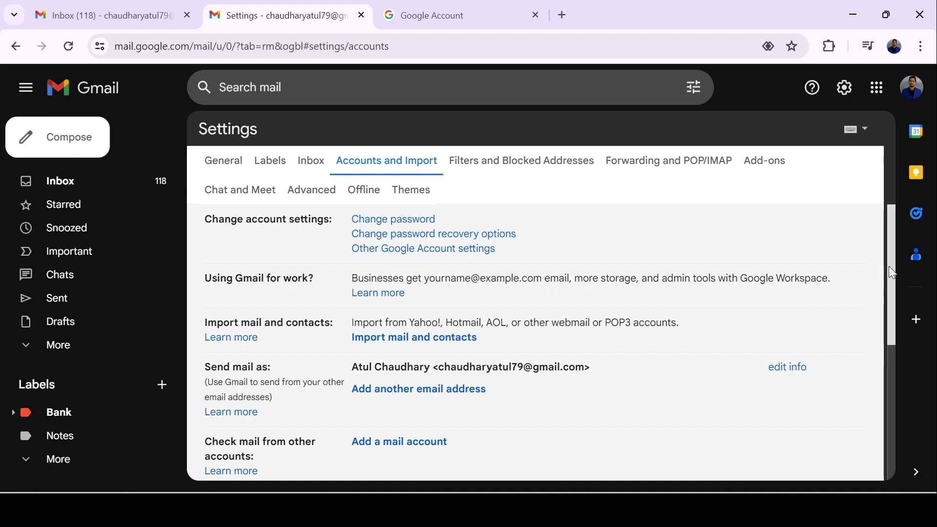
Step: Add a second email address under the same name and send its verification email
{"action": "left_click_drag", "start_coordinate": [888, 265], "coordinate": [891, 324]}
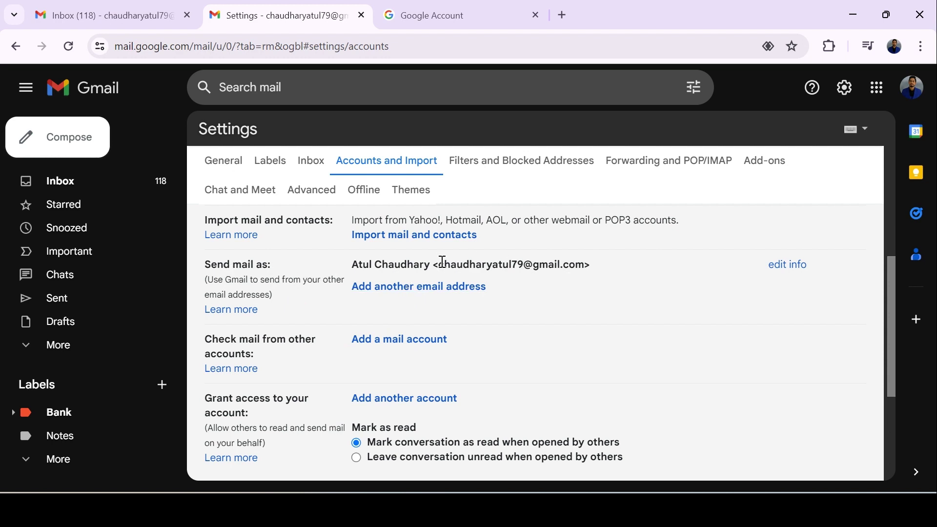
{"action": "left_click_drag", "start_coordinate": [444, 265], "coordinate": [476, 273]}
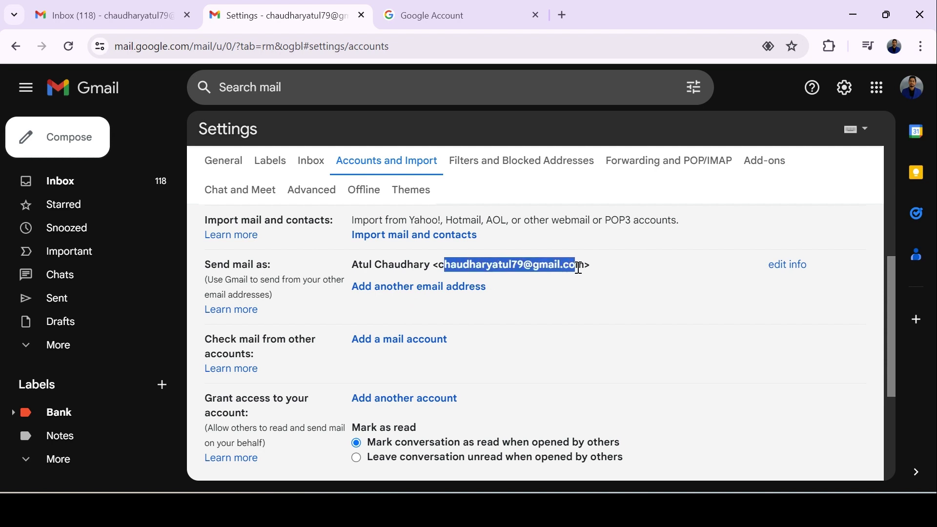
{"action": "left_click", "coordinate": [613, 270]}
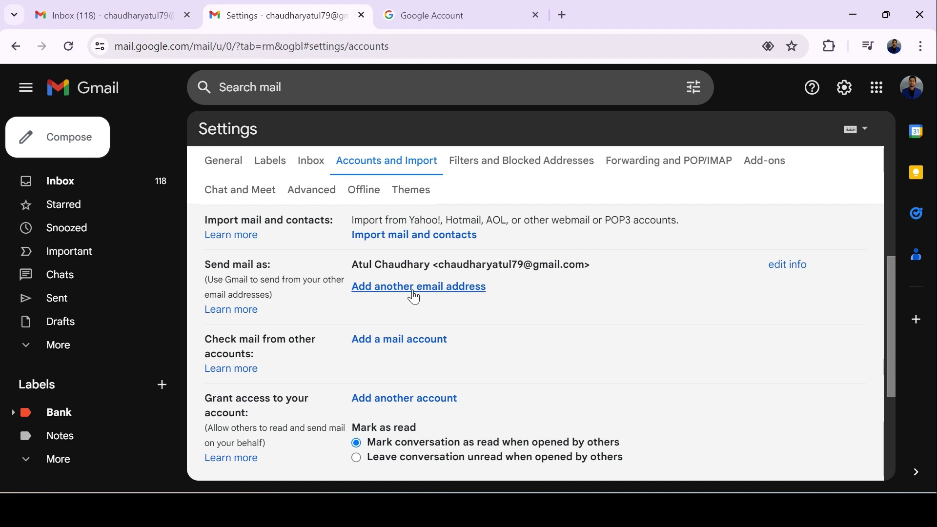
{"action": "left_click", "coordinate": [414, 288]}
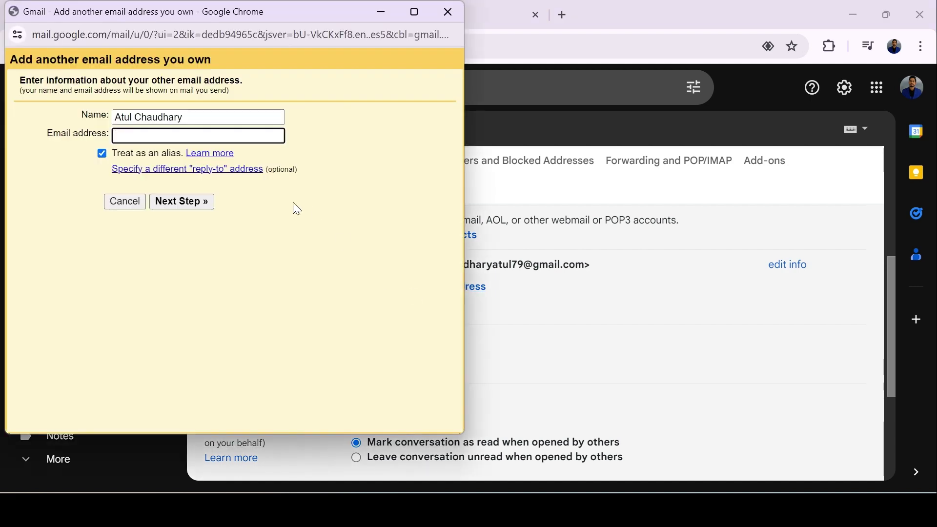
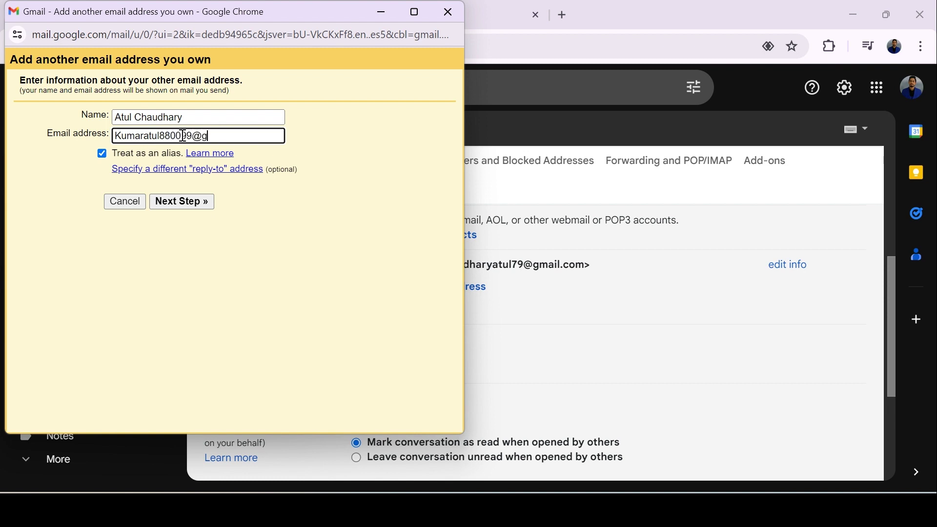
{"action": "left_click", "coordinate": [194, 207]}
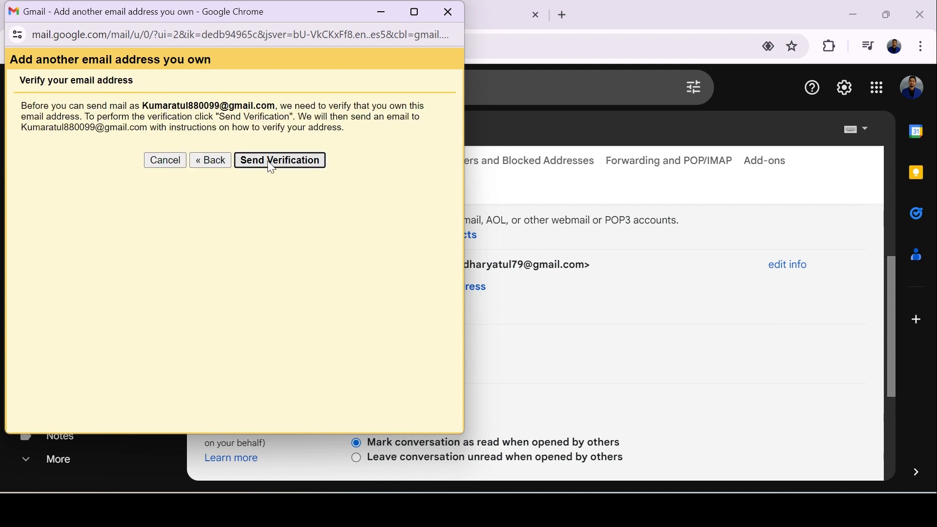
{"action": "left_click", "coordinate": [272, 161]}
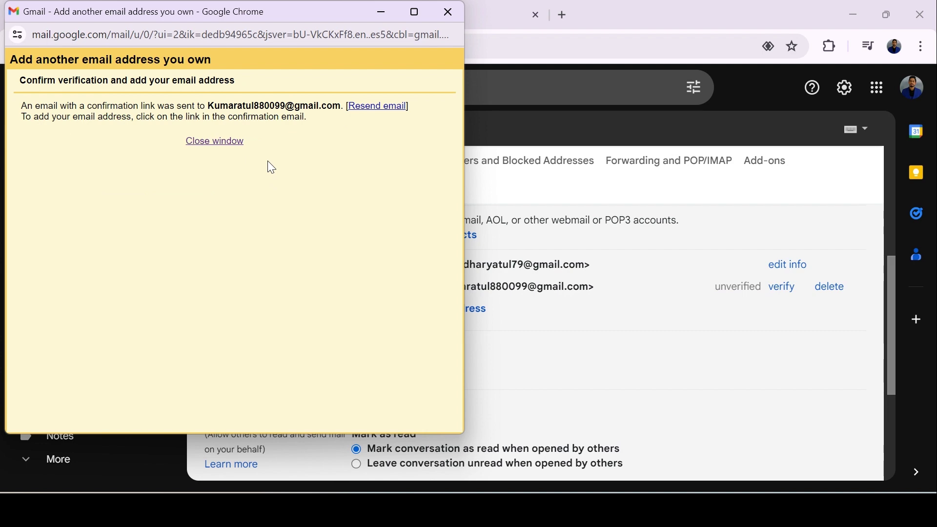
{"action": "left_click", "coordinate": [214, 143]}
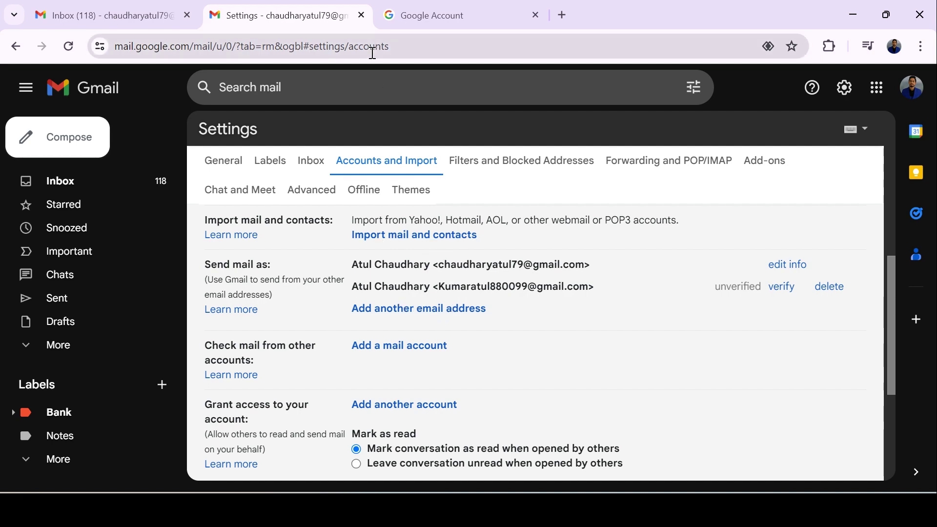
Step: Set the inbox layout to No split, removing the reading pane
{"action": "left_click", "coordinate": [127, 15]}
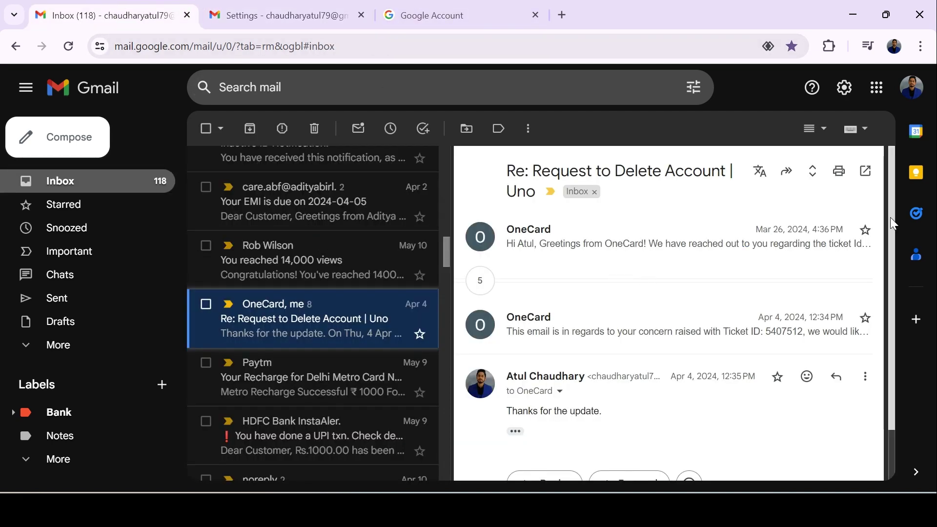
{"action": "left_click", "coordinate": [865, 130]}
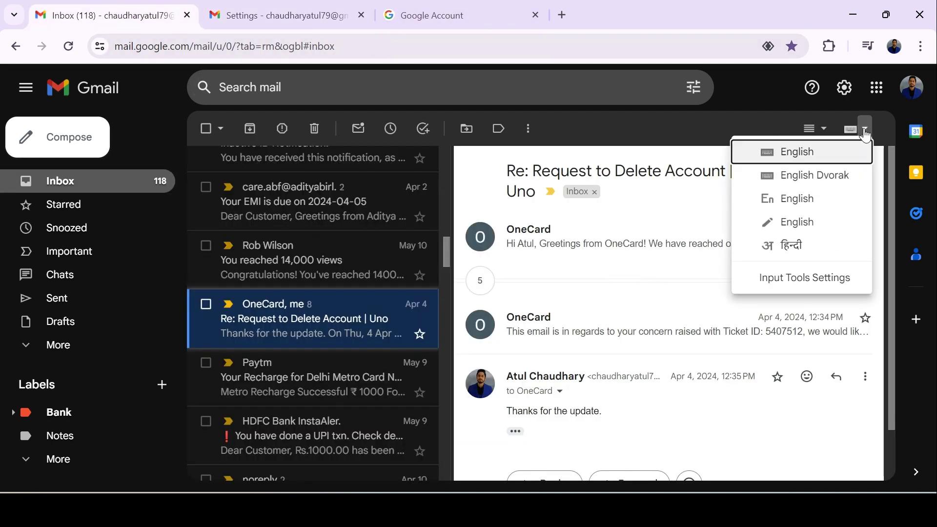
{"action": "left_click", "coordinate": [824, 128]}
{"action": "left_click", "coordinate": [764, 154]}
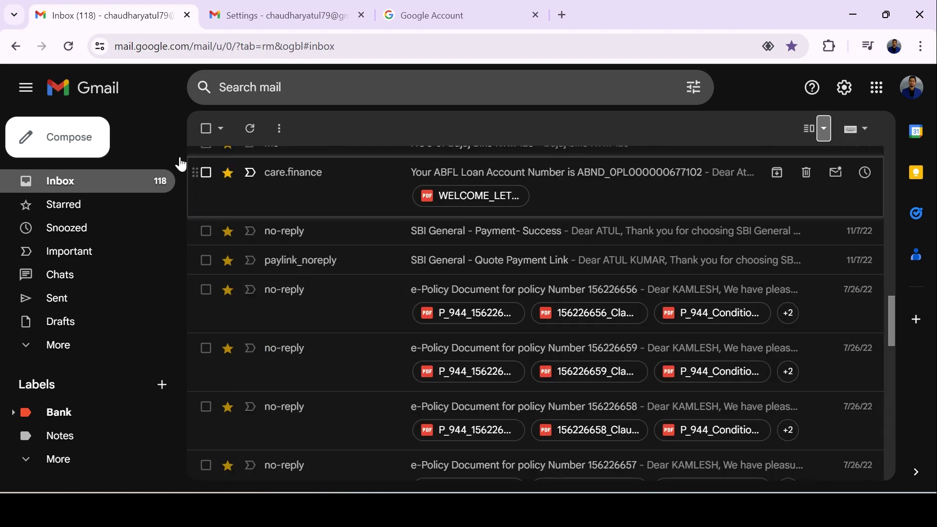
Step: Start a new message, set it to No signature, and close it as a draft
{"action": "key", "text": "c"}
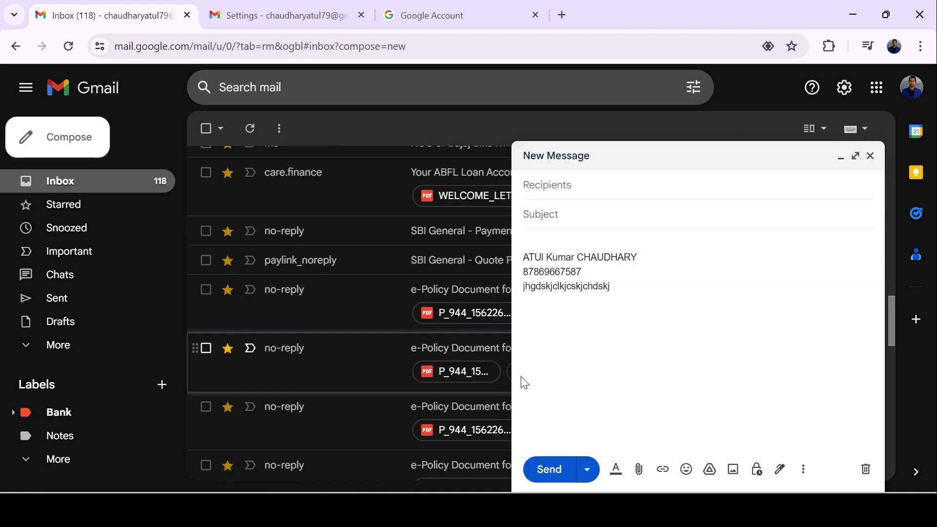
{"action": "left_click", "coordinate": [616, 469]}
{"action": "left_click", "coordinate": [855, 156]}
{"action": "left_click", "coordinate": [377, 447]}
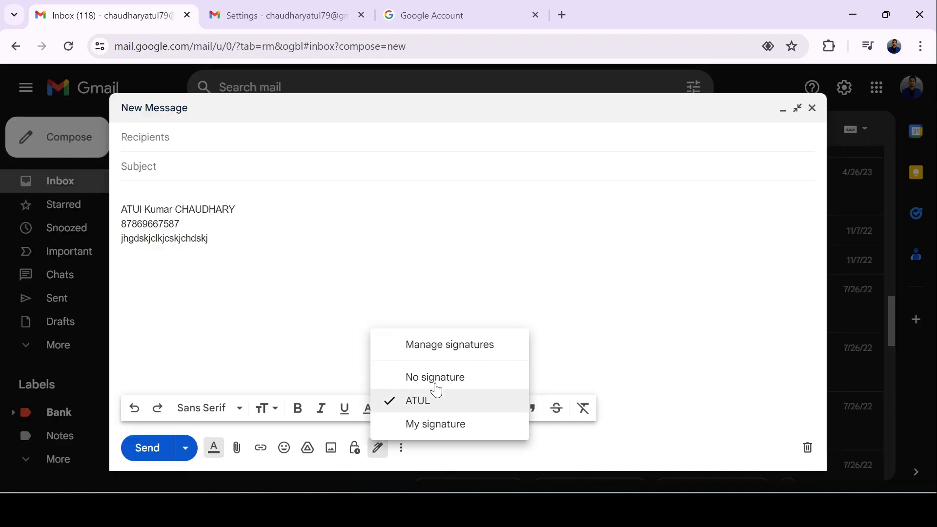
{"action": "left_click", "coordinate": [426, 385]}
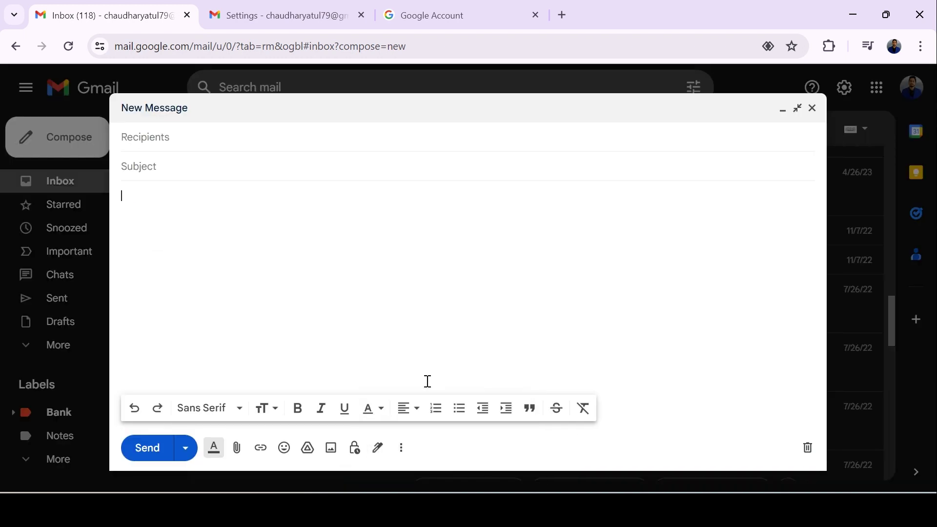
{"action": "left_click", "coordinate": [193, 143]}
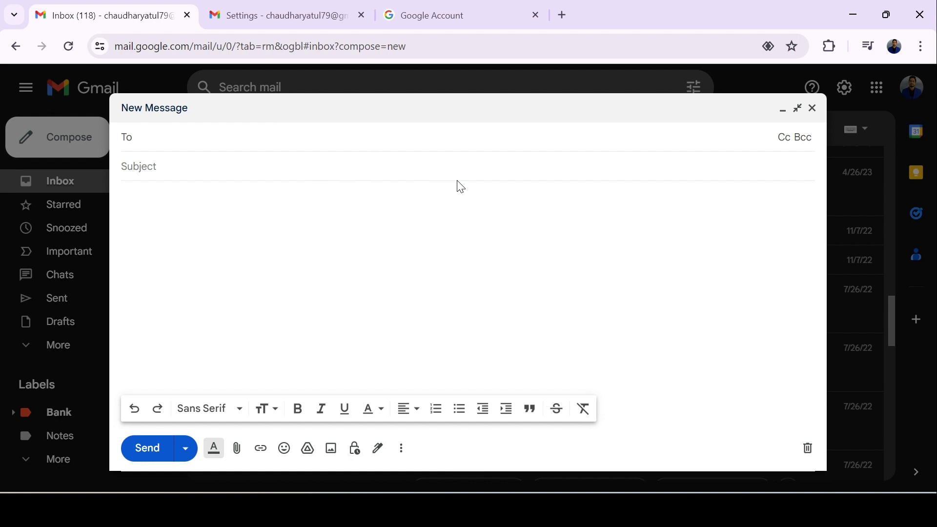
{"action": "left_click", "coordinate": [812, 108]}
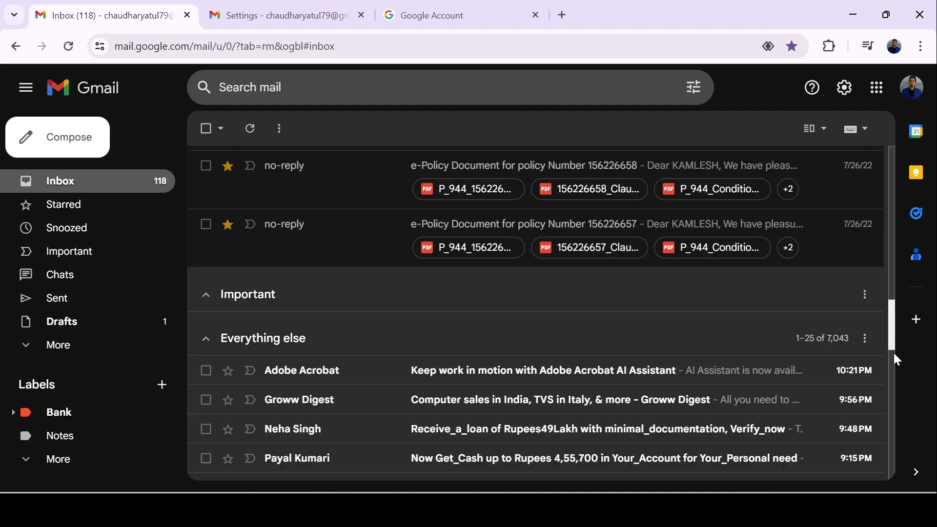
Step: Start a reply to the Now Get_Cash loan email, then return to the Gmail settings page
{"action": "left_click_drag", "start_coordinate": [897, 315], "coordinate": [895, 370]}
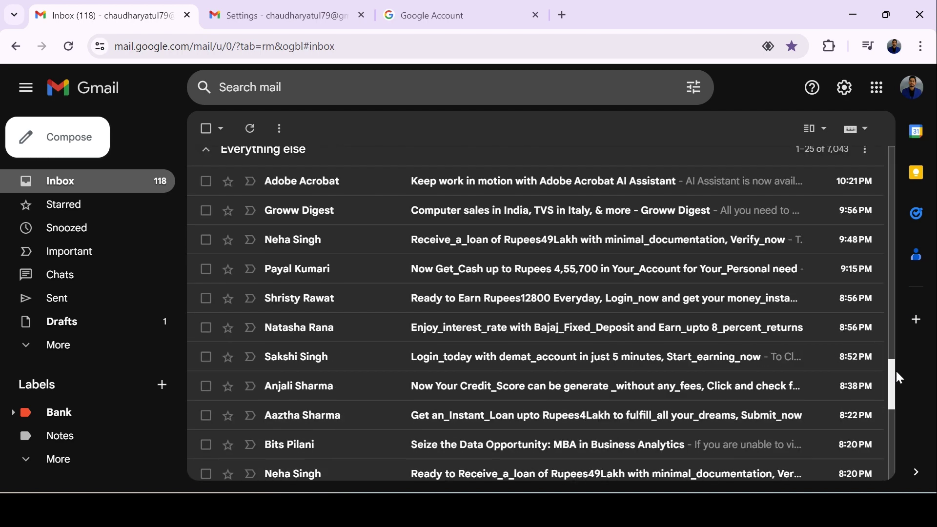
{"action": "left_click", "coordinate": [472, 276]}
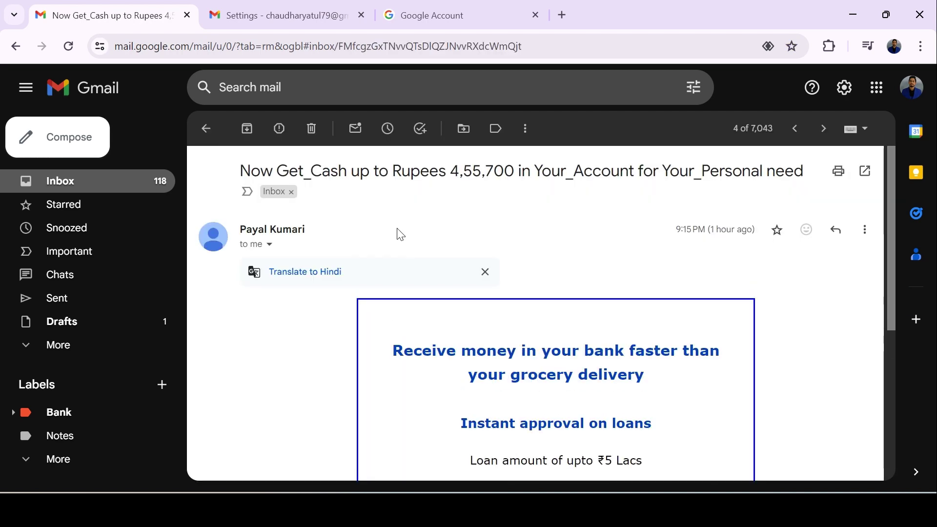
{"action": "left_click", "coordinate": [865, 230]}
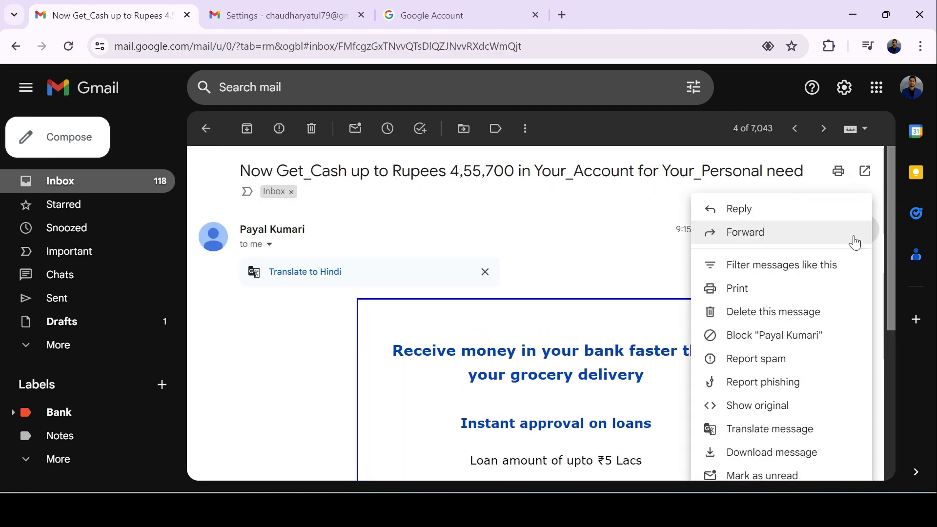
{"action": "left_click", "coordinate": [739, 210]}
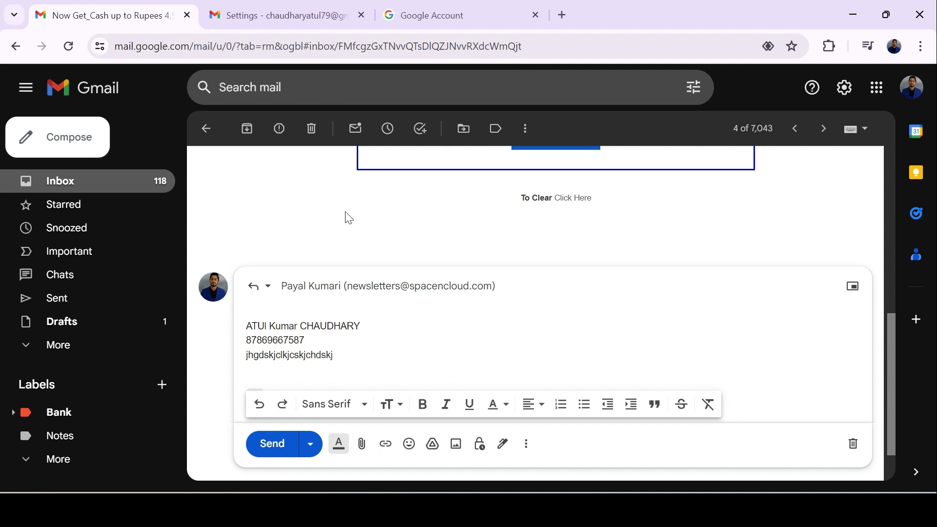
{"action": "left_click", "coordinate": [298, 7]}
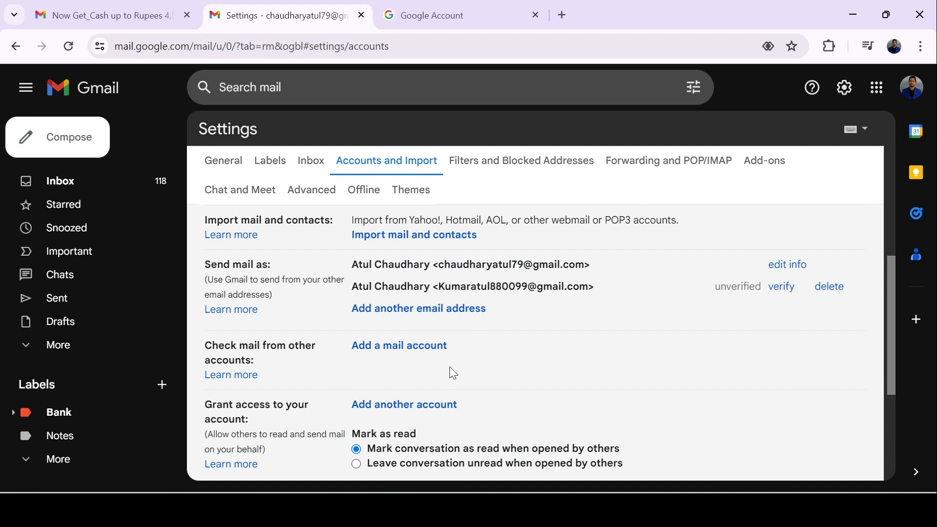
Step: Cancel adding a mail account, stay on settings, then return to the loan email's reply draft
{"action": "left_click", "coordinate": [420, 347]}
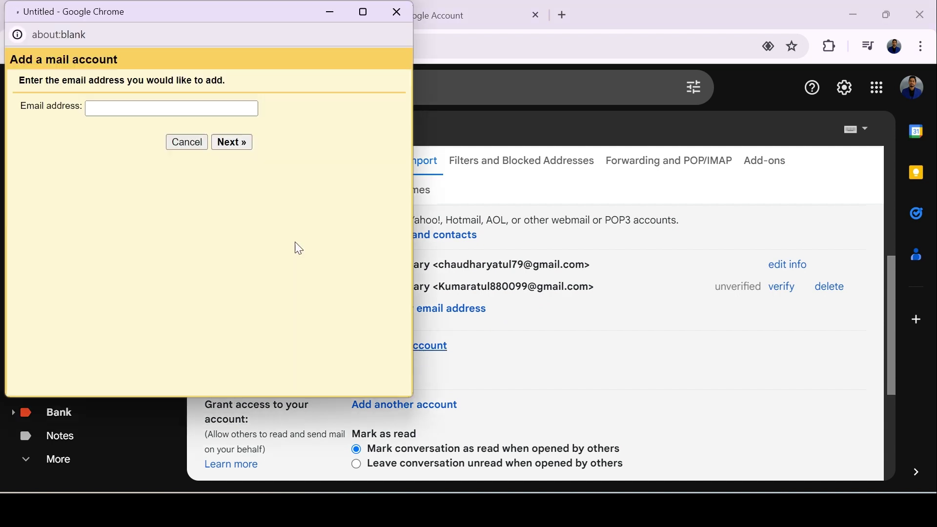
{"action": "left_click", "coordinate": [198, 142]}
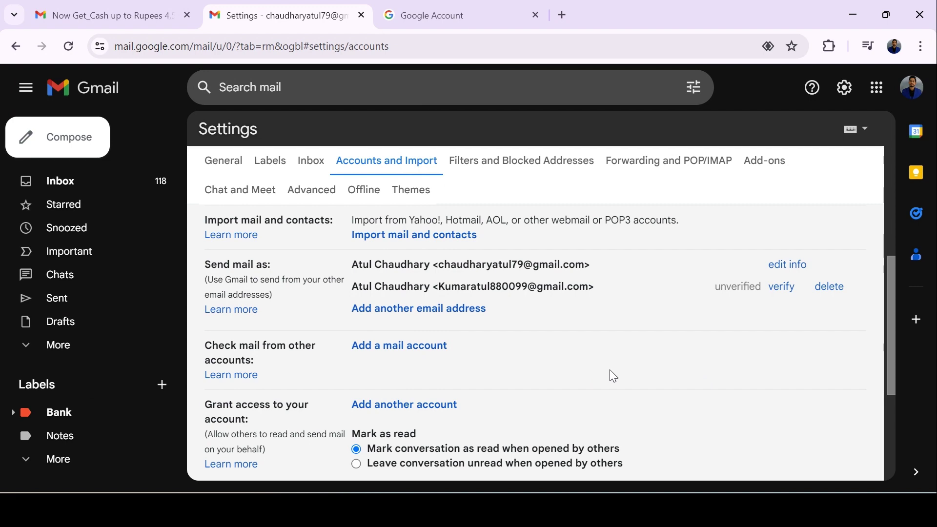
{"action": "left_click", "coordinate": [103, 190]}
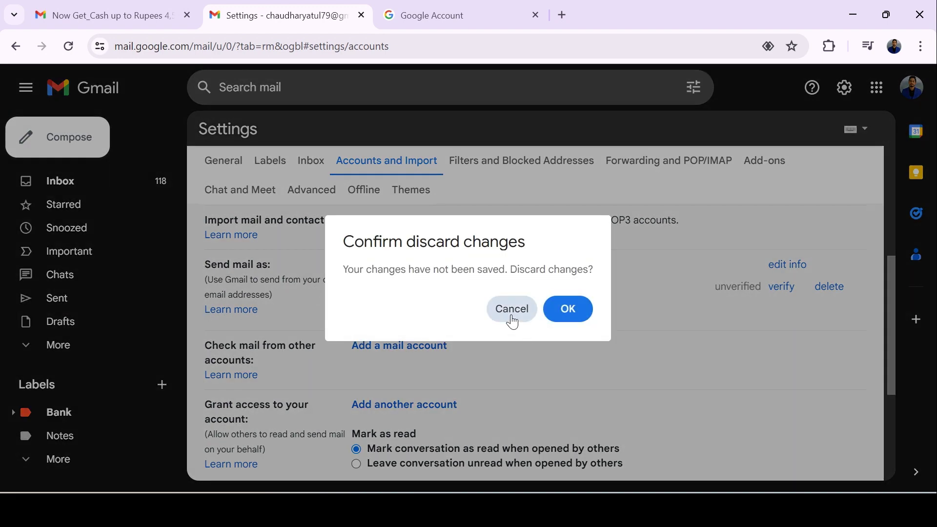
{"action": "left_click", "coordinate": [510, 315]}
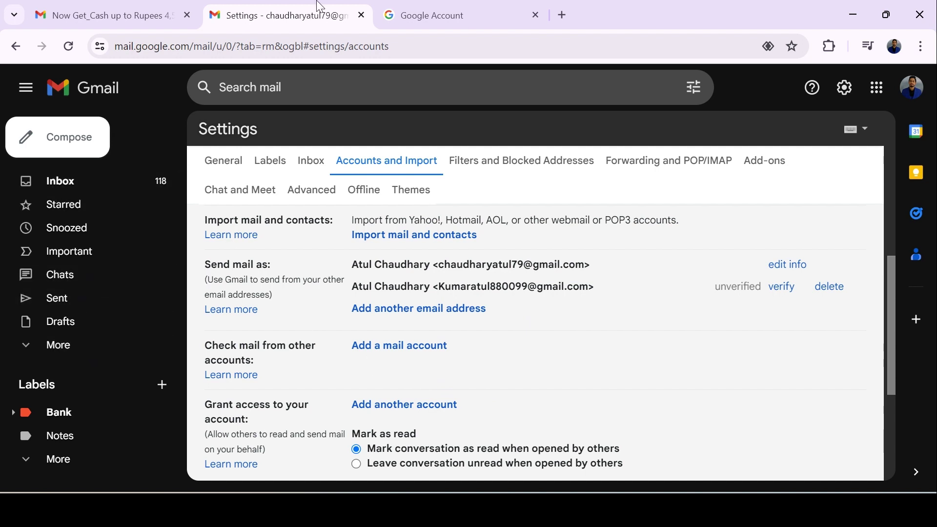
{"action": "left_click", "coordinate": [108, 16]}
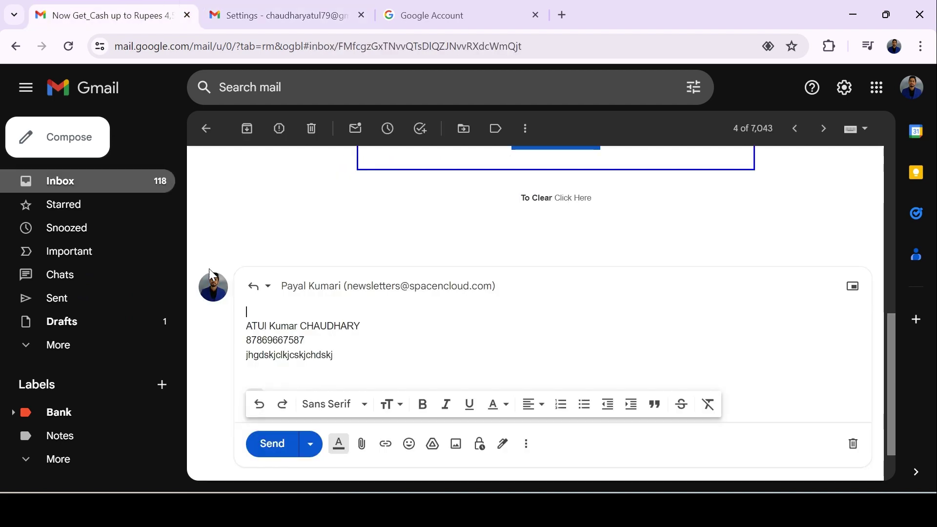
Step: Show the inbox list, then return to and scroll through the Accounts and Import settings
{"action": "left_click", "coordinate": [81, 192]}
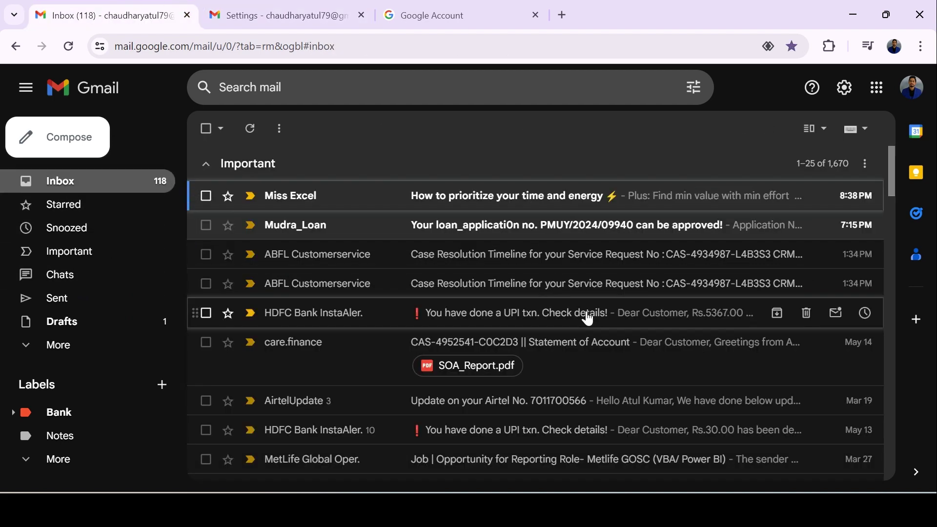
{"action": "mouse_move", "coordinate": [891, 189]}
{"action": "left_mouse_down"}
{"action": "mouse_move", "coordinate": [899, 238]}
{"action": "mouse_move", "coordinate": [866, 163]}
{"action": "left_mouse_up"}
{"action": "left_click", "coordinate": [273, 14]}
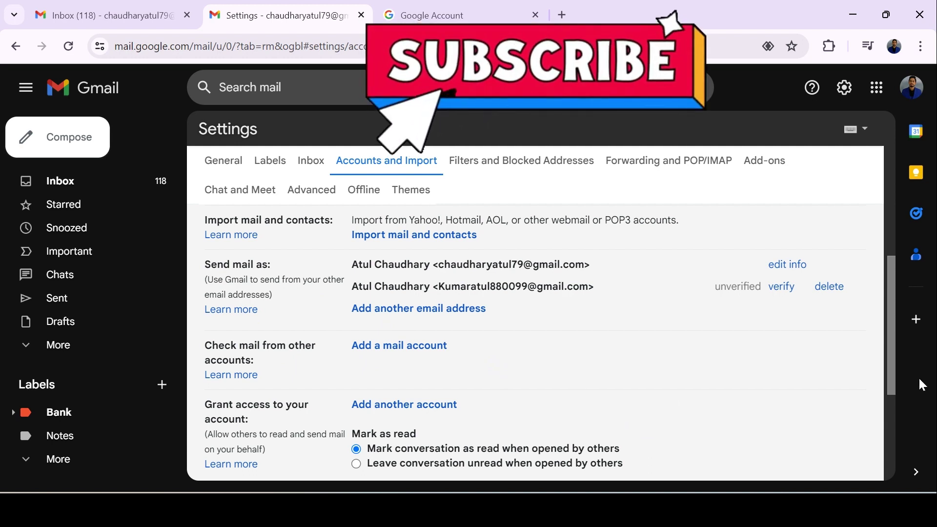
{"action": "left_click_drag", "start_coordinate": [890, 340], "coordinate": [899, 396]}
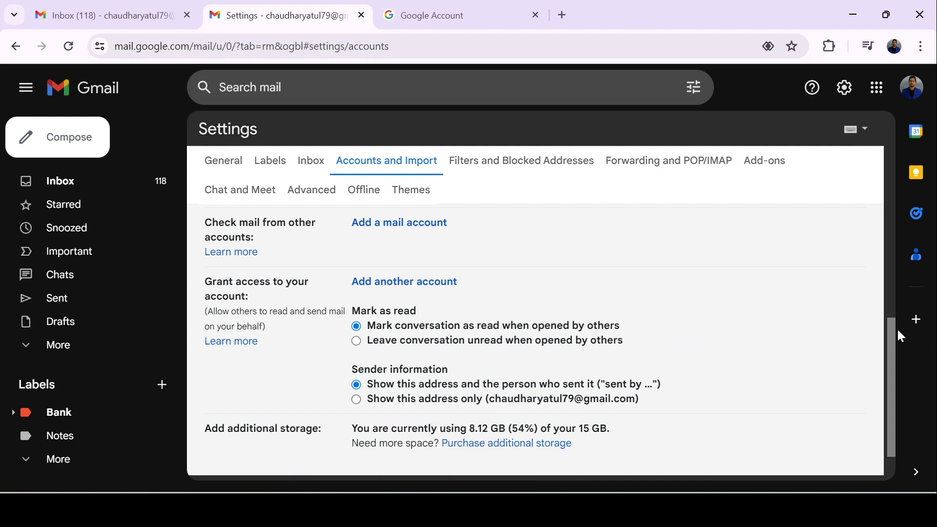
{"action": "mouse_move", "coordinate": [898, 336]}
{"action": "left_mouse_down"}
{"action": "mouse_move", "coordinate": [897, 391]}
{"action": "mouse_move", "coordinate": [766, 201]}
{"action": "left_mouse_up"}
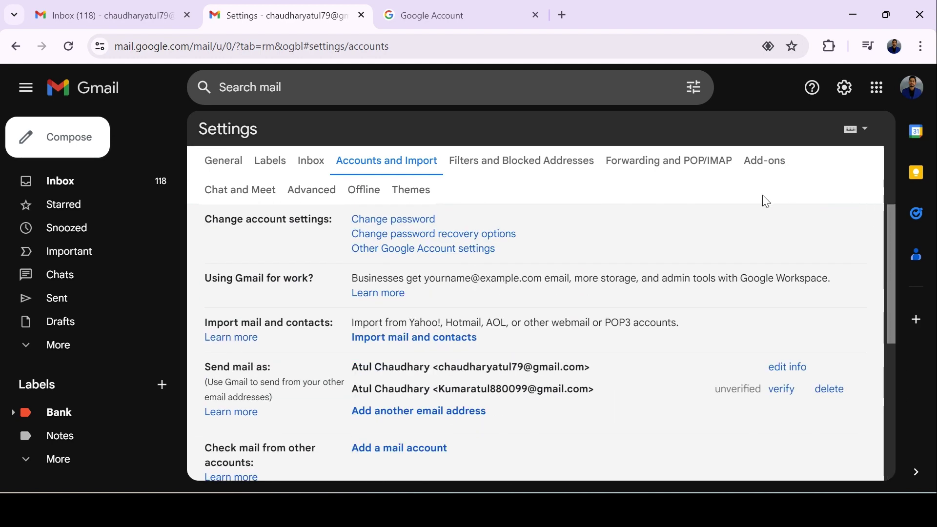
Step: Review the filters and the empty blocked-addresses list, then go back to the inbox
{"action": "left_click", "coordinate": [484, 164]}
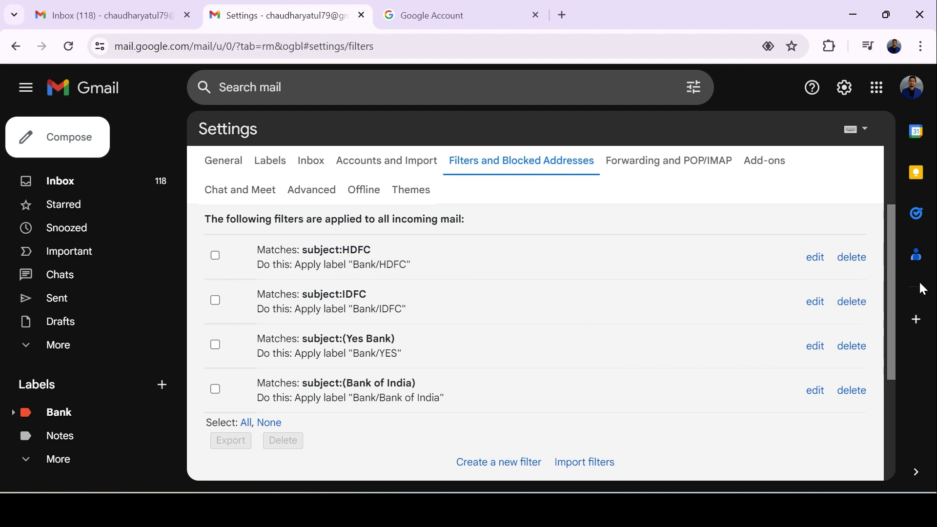
{"action": "left_click_drag", "start_coordinate": [892, 272], "coordinate": [896, 369]}
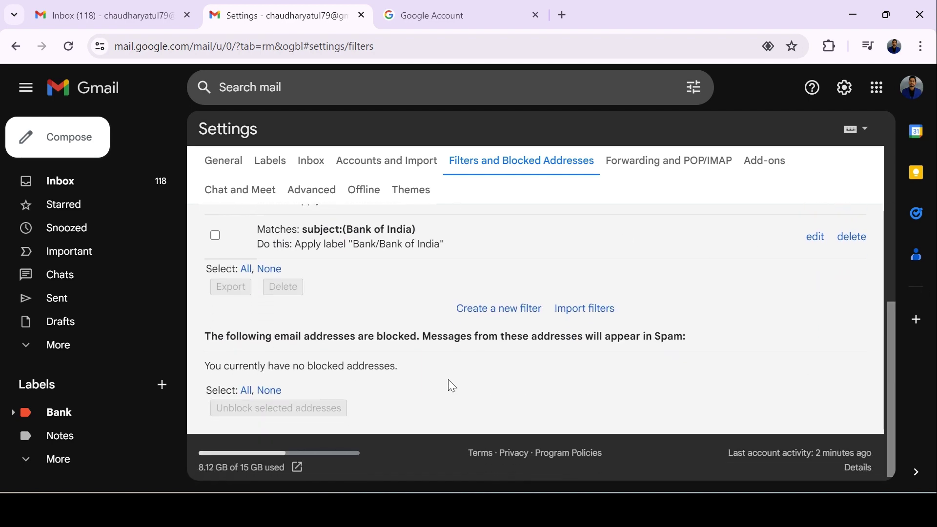
{"action": "left_click", "coordinate": [169, 22]}
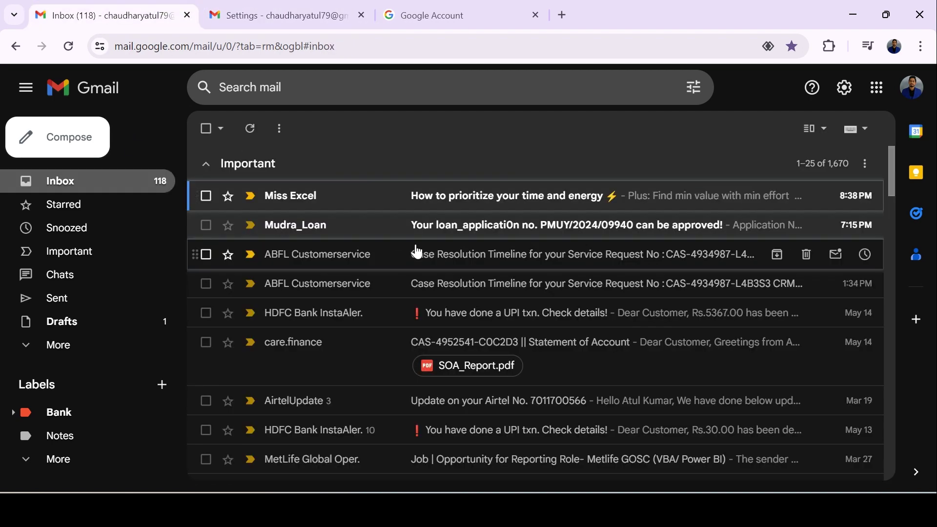
Step: Open the UPI transaction alert email, then return to the inbox list
{"action": "left_click", "coordinate": [553, 440]}
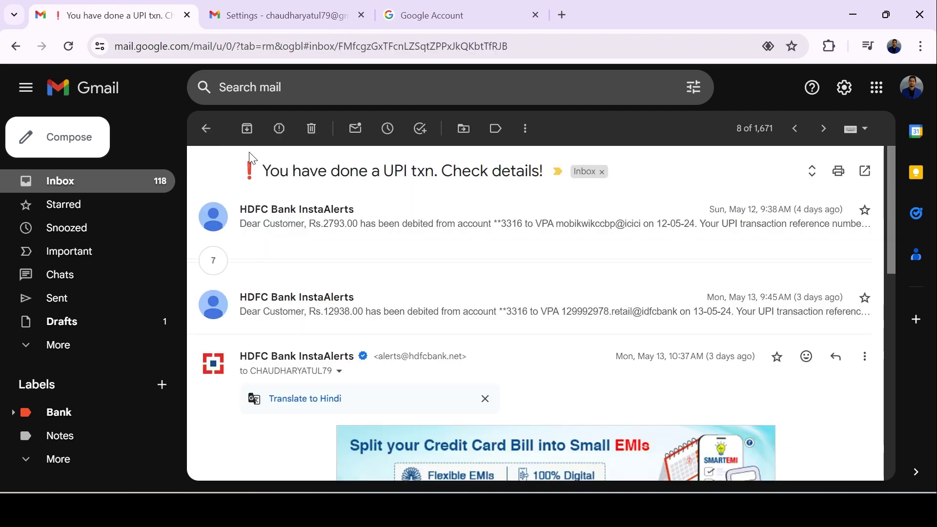
{"action": "left_click", "coordinate": [206, 128]}
{"action": "left_click_drag", "start_coordinate": [887, 250], "coordinate": [886, 379]}
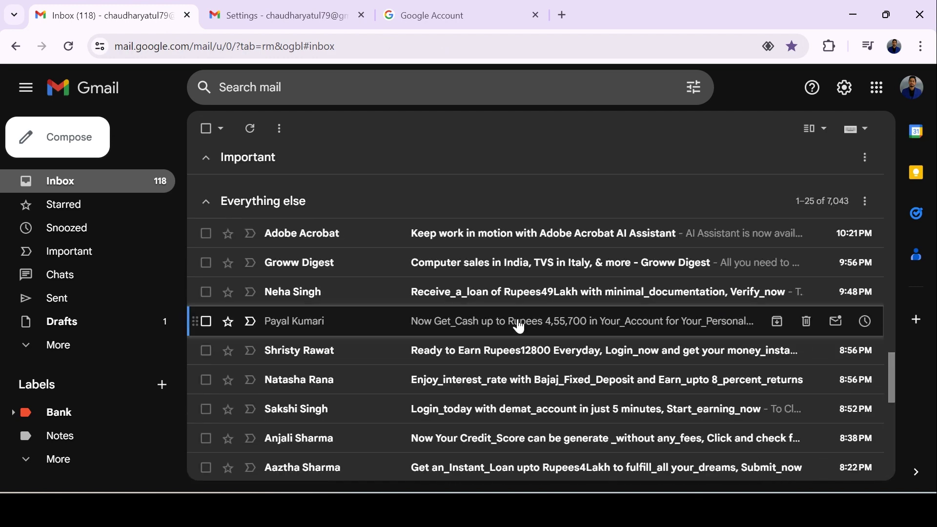
Step: Block the sender of the Now Get_Cash loan offer email and return to Settings
{"action": "left_click", "coordinate": [517, 324]}
{"action": "left_click", "coordinate": [864, 230]}
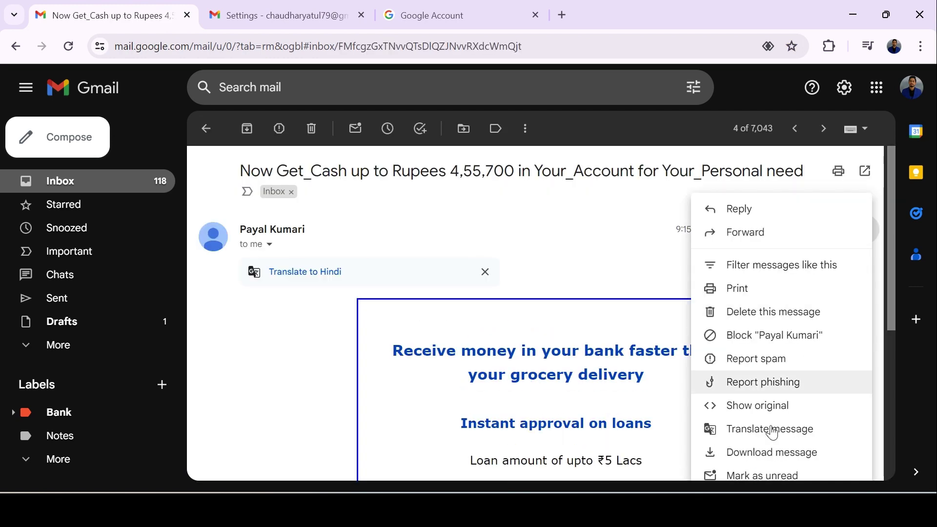
{"action": "left_click", "coordinate": [798, 340]}
{"action": "left_click", "coordinate": [624, 316]}
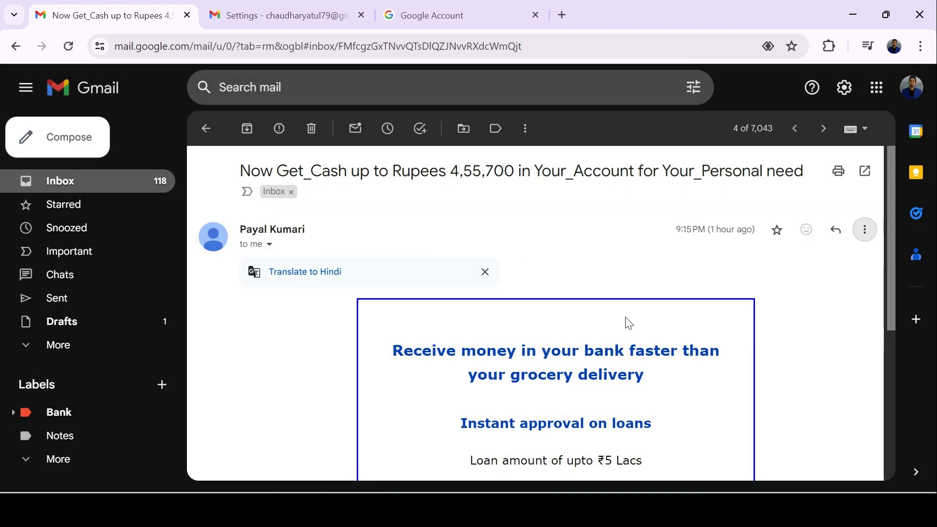
{"action": "left_click", "coordinate": [283, 15]}
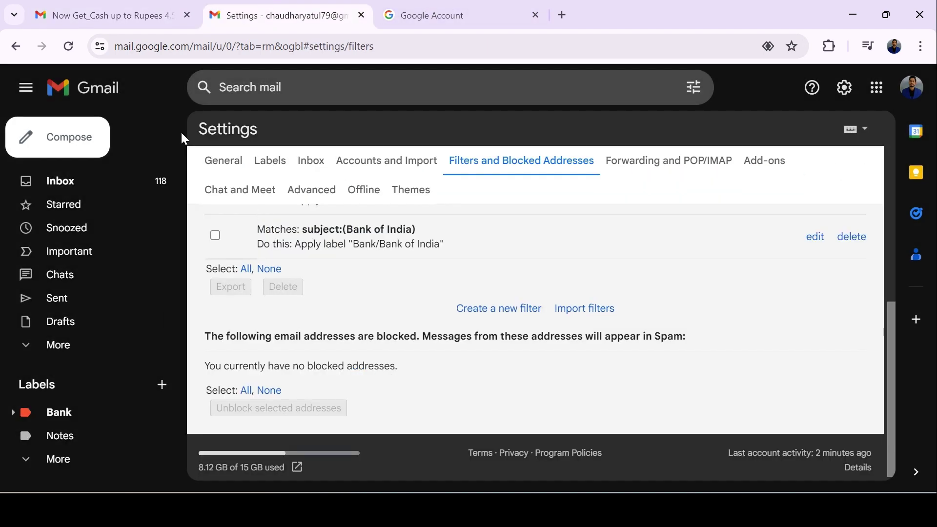
Step: Reload the settings page and check that the loan sender now appears under blocked addresses
{"action": "left_click", "coordinate": [69, 46]}
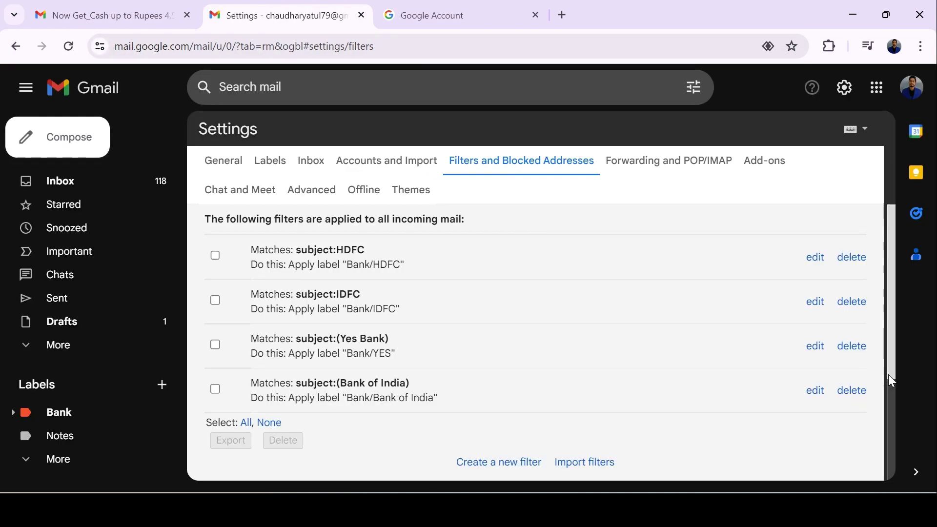
{"action": "scroll", "coordinate": [890, 390], "scroll_direction": "down", "scroll_amount": 3}
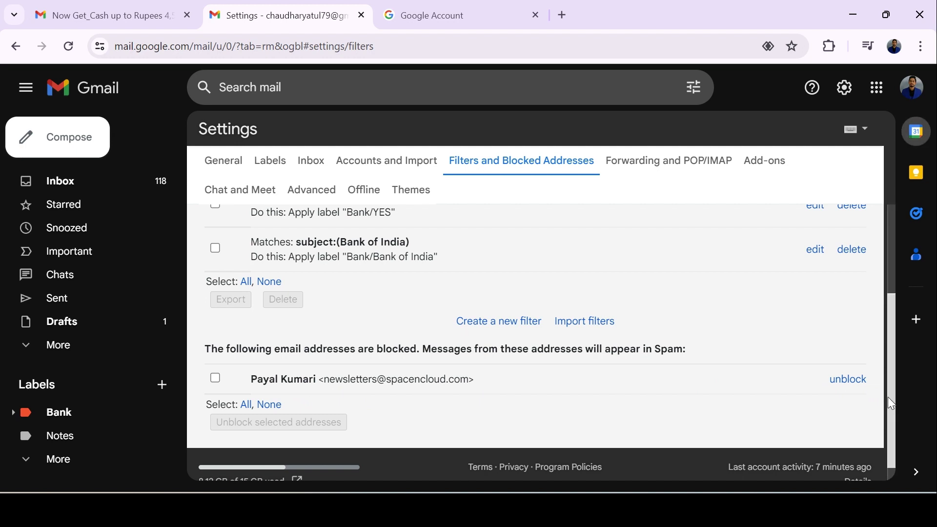
{"action": "left_click_drag", "start_coordinate": [891, 397], "coordinate": [894, 309]}
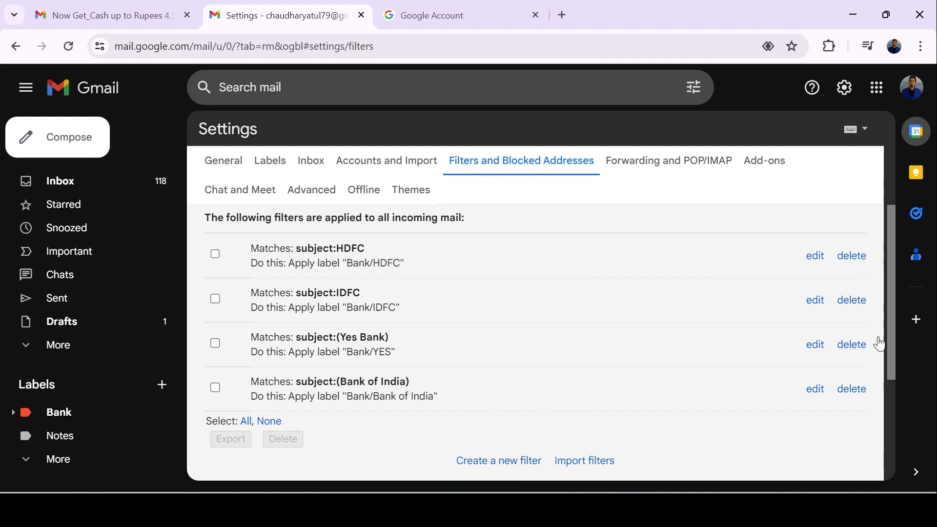
{"action": "scroll", "coordinate": [887, 239], "scroll_direction": "down", "scroll_amount": 2}
{"action": "scroll", "coordinate": [893, 201], "scroll_direction": "up", "scroll_amount": 2}
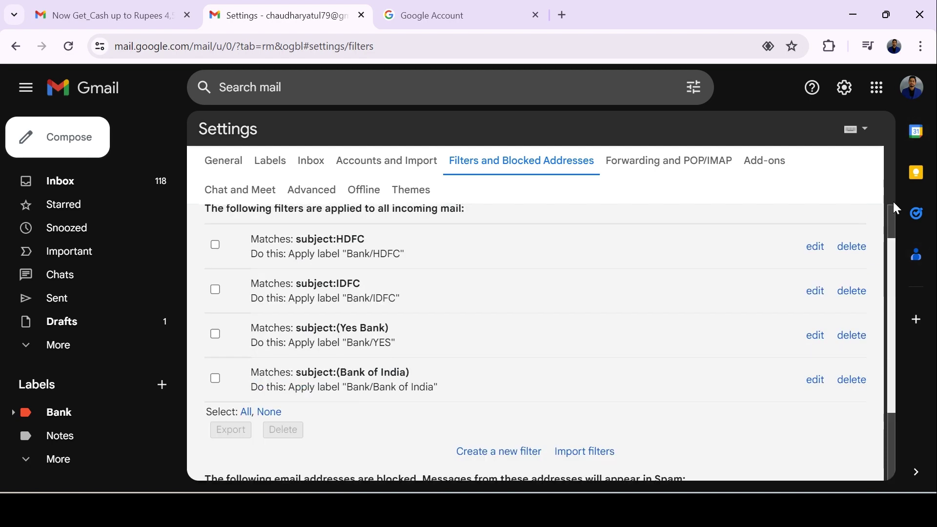
Step: In Forwarding and POP/IMAP, start adding a forwarding address and enter the beginning of the address
{"action": "left_click", "coordinate": [638, 157]}
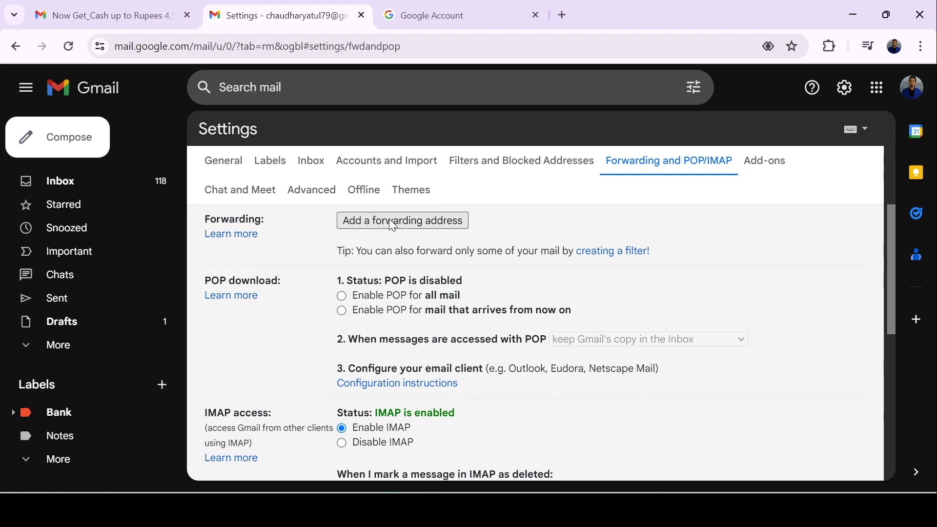
{"action": "left_click", "coordinate": [392, 222]}
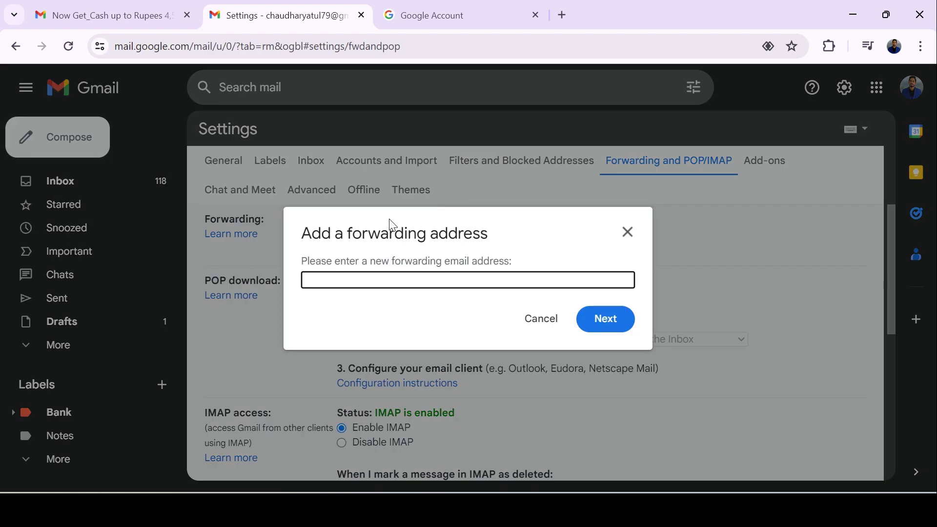
{"action": "key", "text": "Escape"}
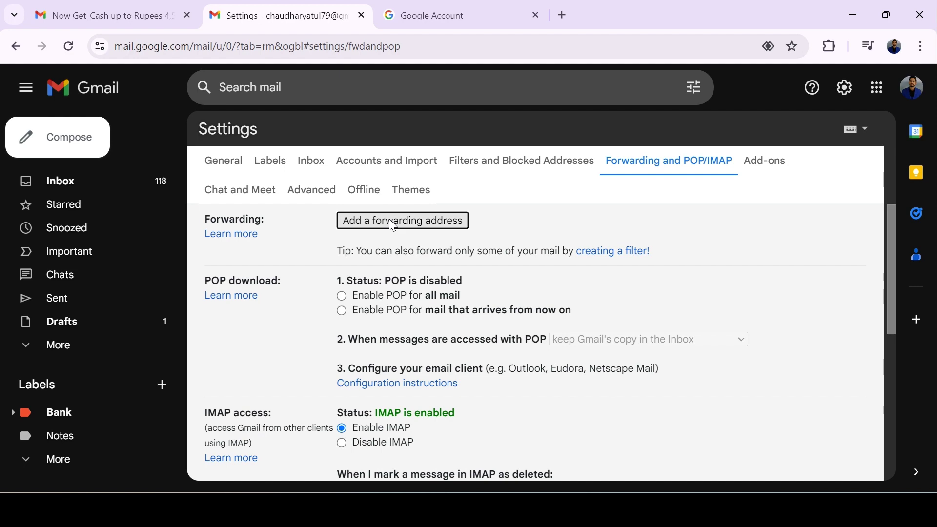
{"action": "left_click", "coordinate": [389, 221]}
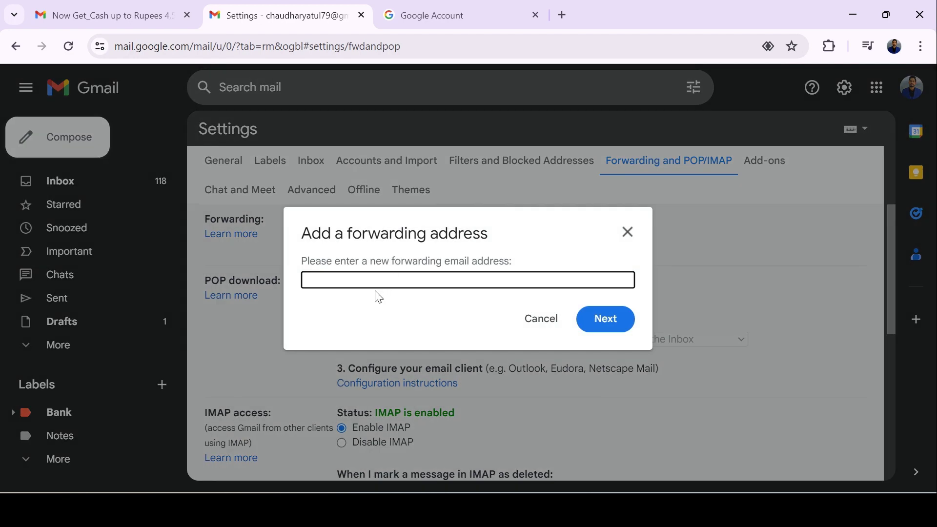
{"action": "type", "text": "cha"}
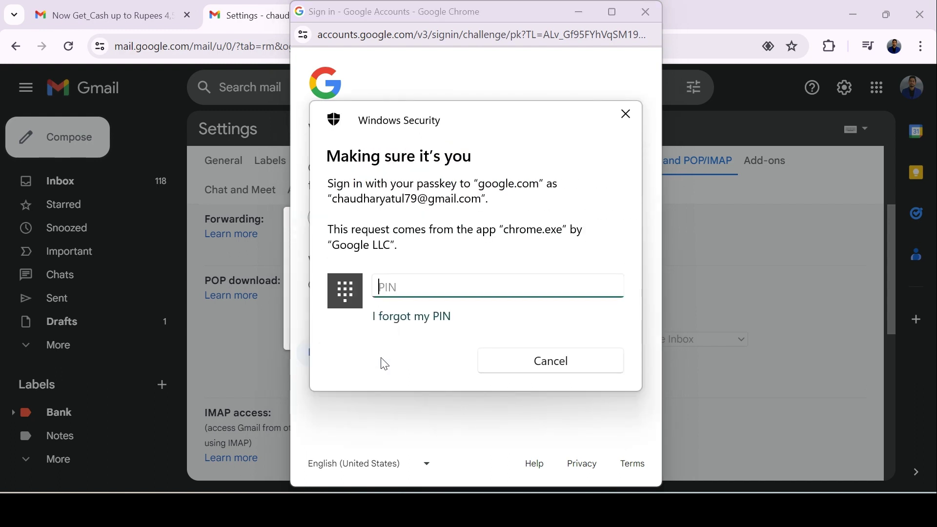
Step: Enter the passkey PIN, close the failed verification, dismiss the error, and cancel the forwarding dialog
{"action": "type", "text": "****"}
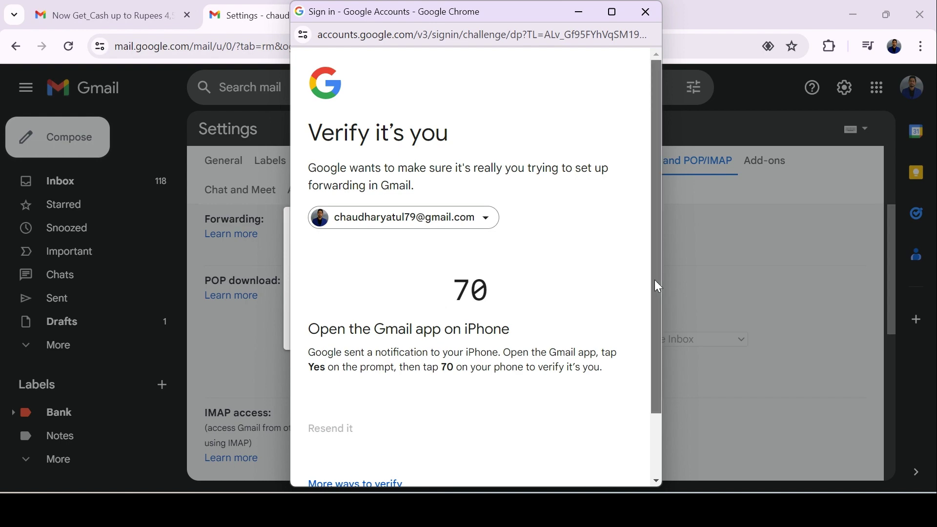
{"action": "left_click_drag", "start_coordinate": [654, 282], "coordinate": [656, 391]}
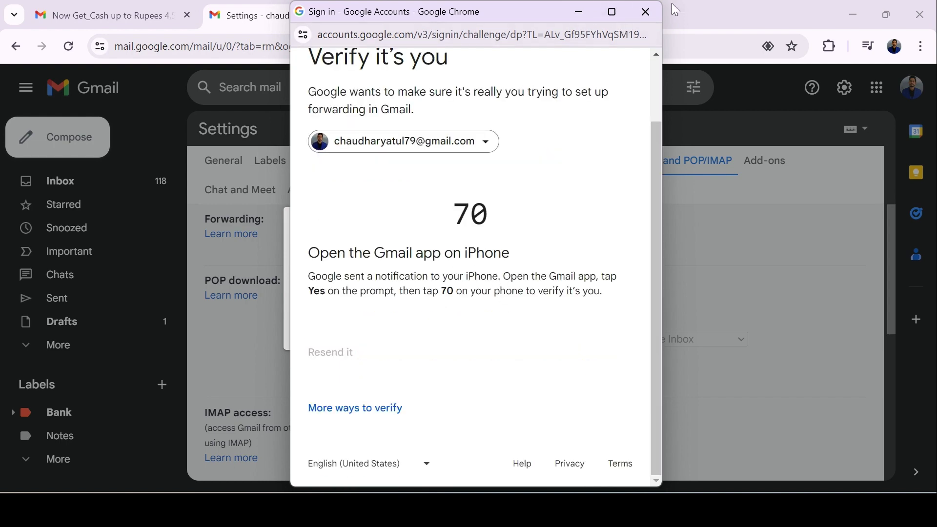
{"action": "left_click", "coordinate": [645, 12]}
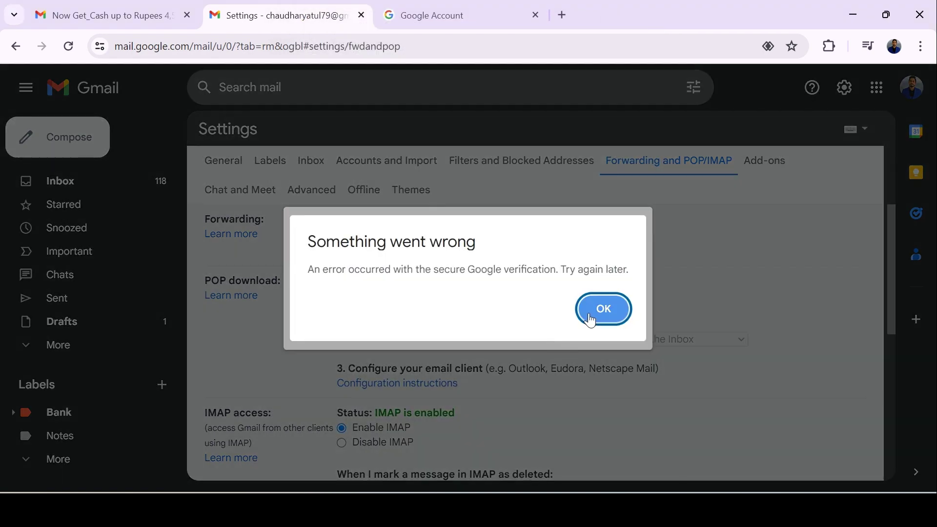
{"action": "left_click", "coordinate": [592, 318]}
{"action": "left_click", "coordinate": [542, 319]}
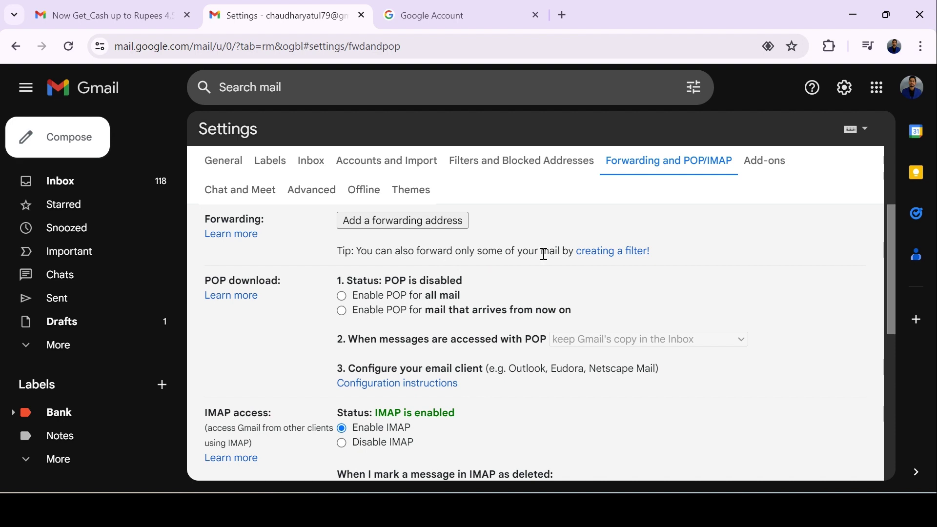
{"action": "left_click", "coordinate": [607, 251]}
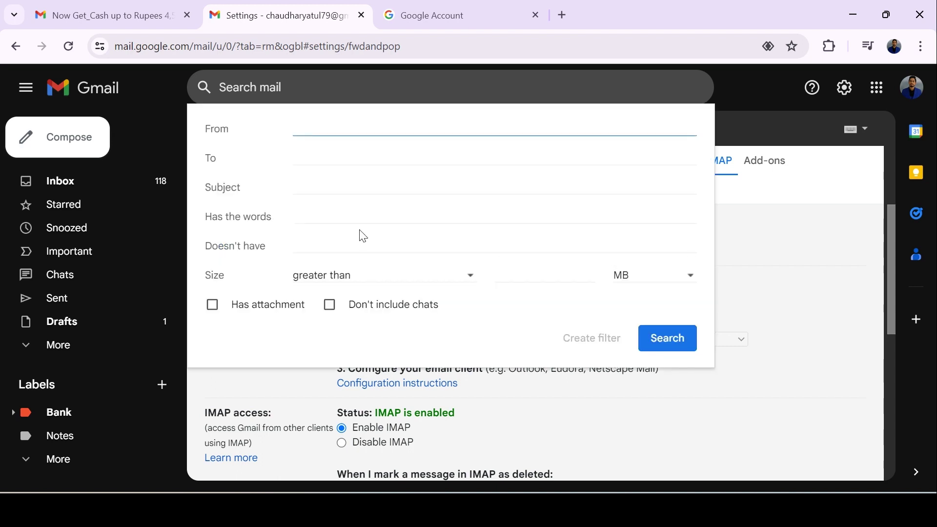
{"action": "left_click", "coordinate": [306, 187]}
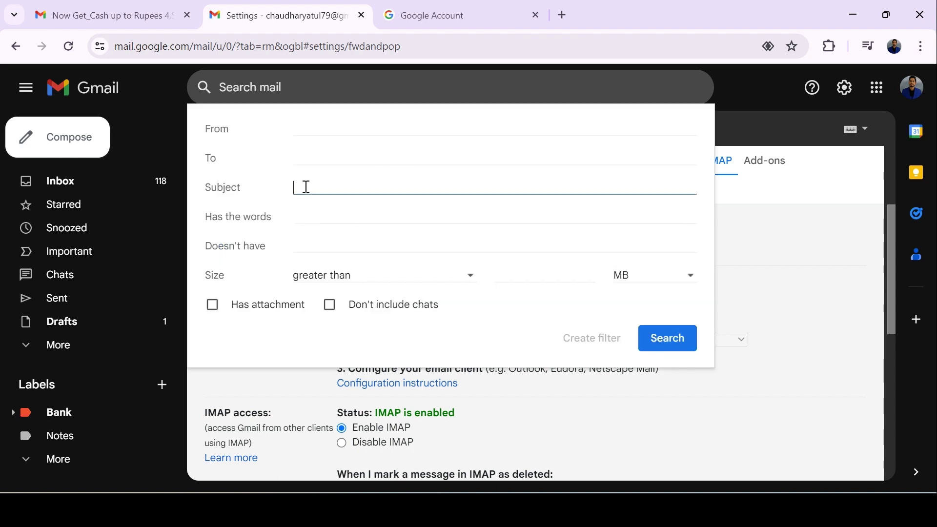
{"action": "type", "text": "yes"}
{"action": "type", "text": " bank"}
{"action": "key", "text": "Return"}
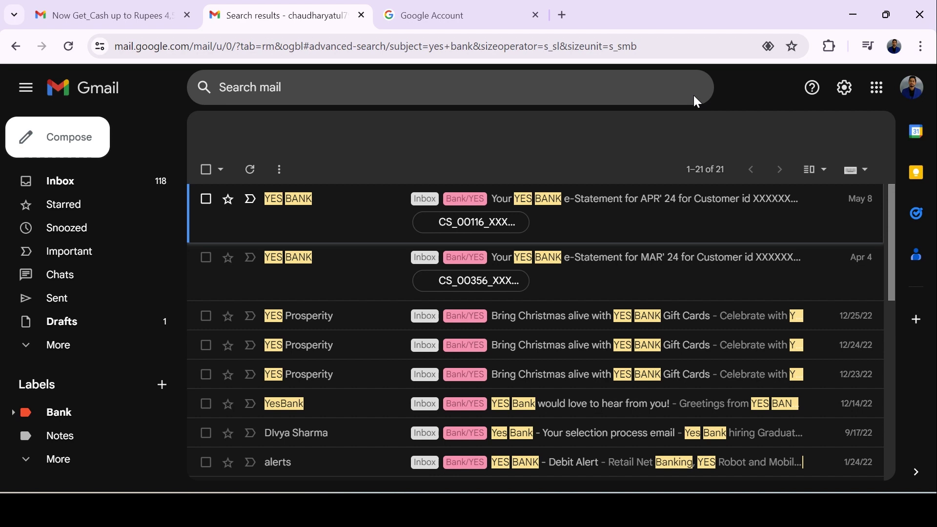
{"action": "left_click", "coordinate": [696, 96]}
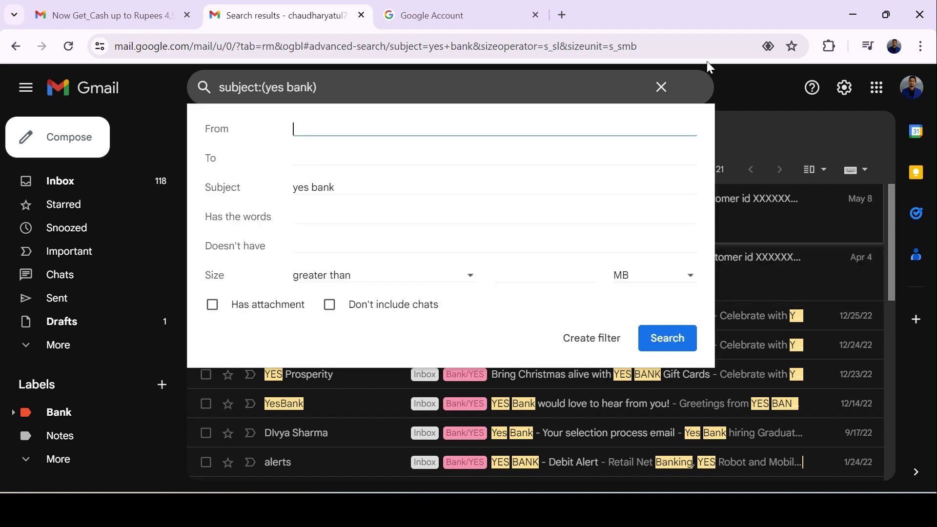
{"action": "left_click", "coordinate": [590, 346]}
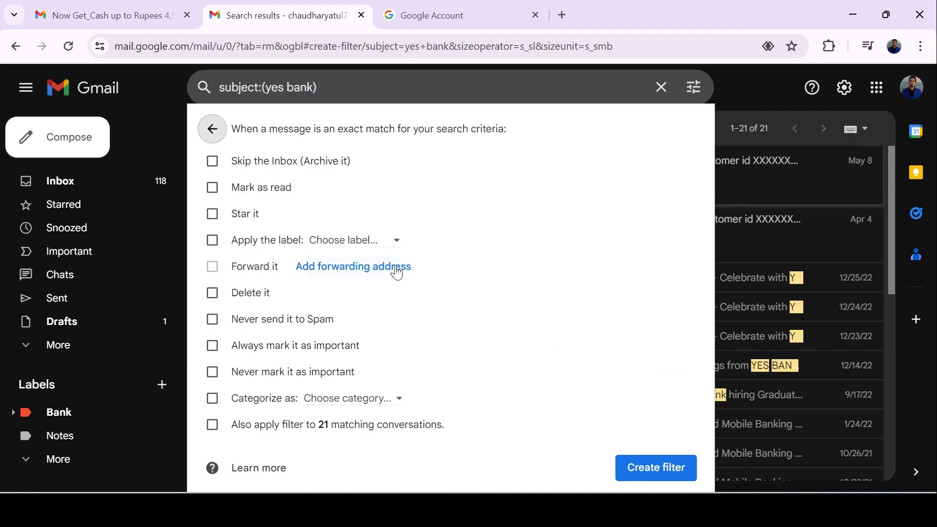
{"action": "left_click", "coordinate": [361, 272]}
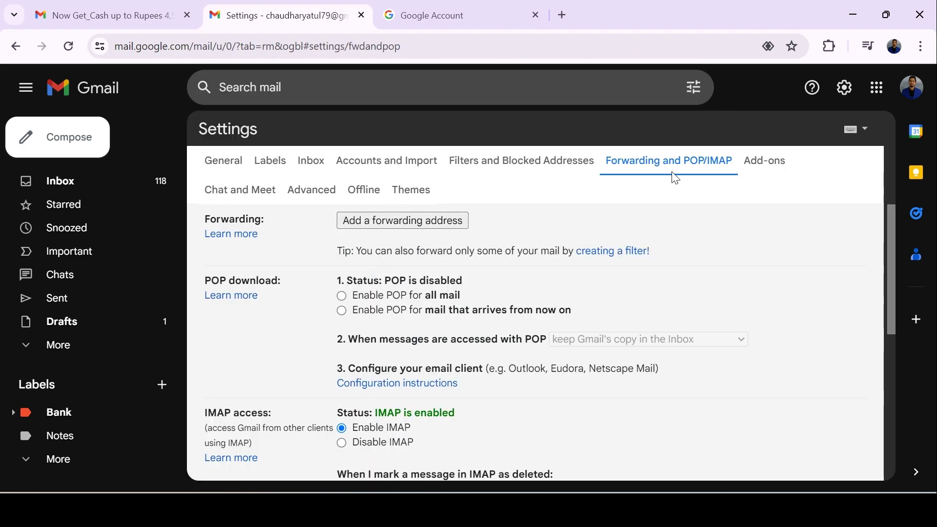
Step: Reopen and close the Add a forwarding address form, then go to Accounts and Import
{"action": "left_click", "coordinate": [389, 227]}
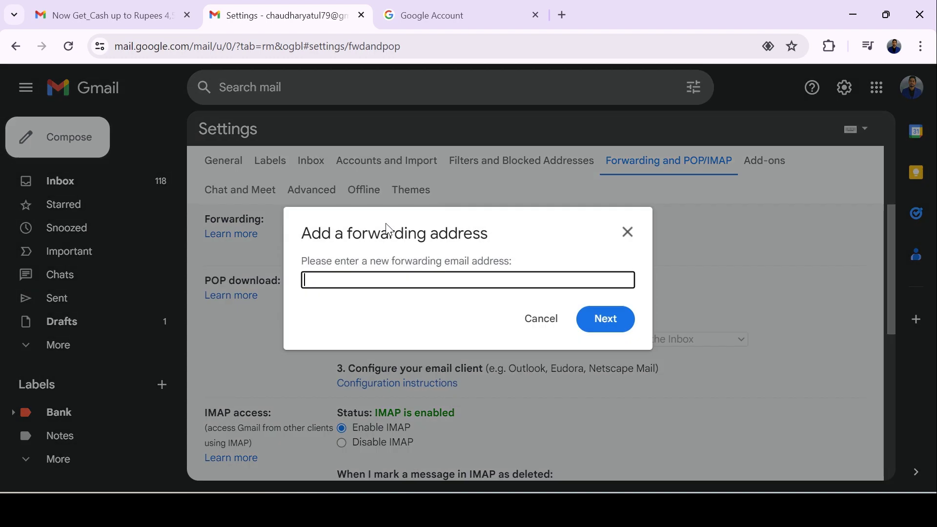
{"action": "left_click", "coordinate": [628, 233]}
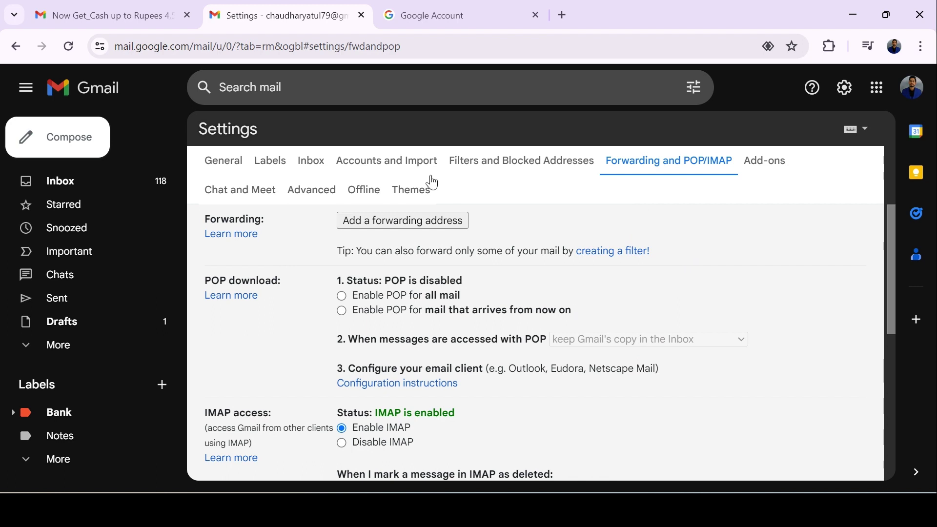
{"action": "left_click", "coordinate": [411, 174]}
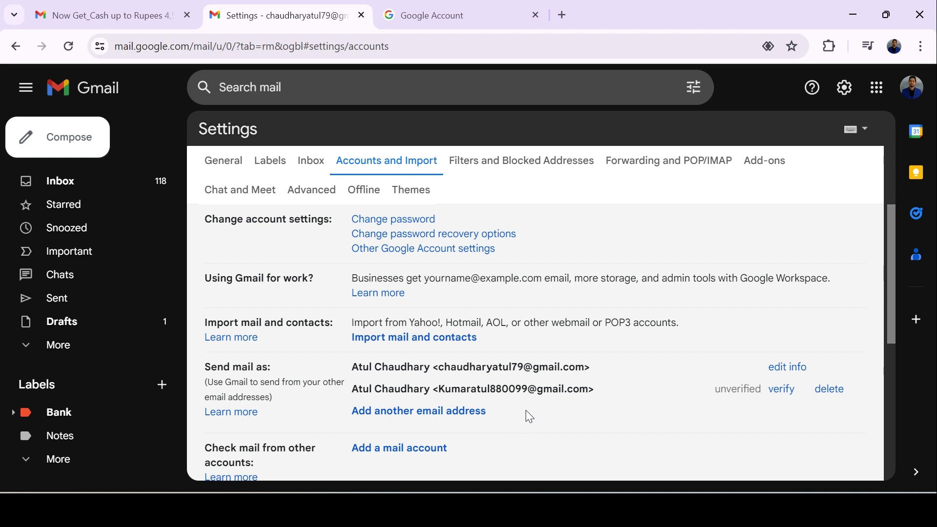
Step: Return to the Forwarding and POP/IMAP settings tab
{"action": "left_click", "coordinate": [642, 162]}
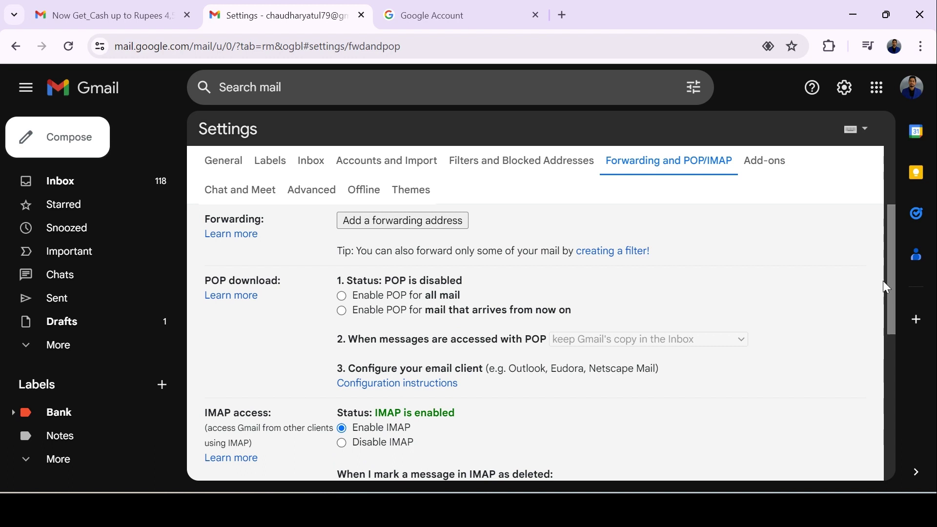
Step: Look through the POP/IMAP options, then open the Add-ons settings showing none installed
{"action": "left_click_drag", "start_coordinate": [891, 289], "coordinate": [890, 350]}
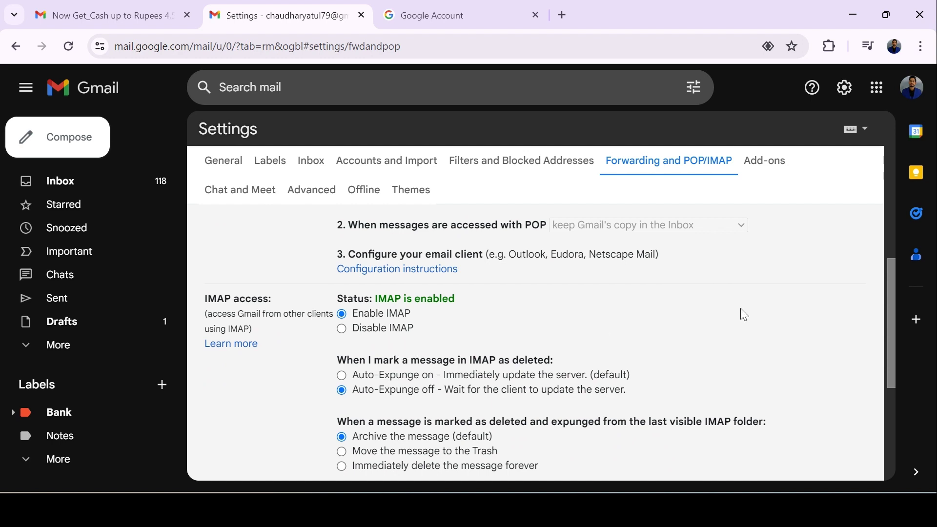
{"action": "left_click_drag", "start_coordinate": [886, 381], "coordinate": [886, 328]}
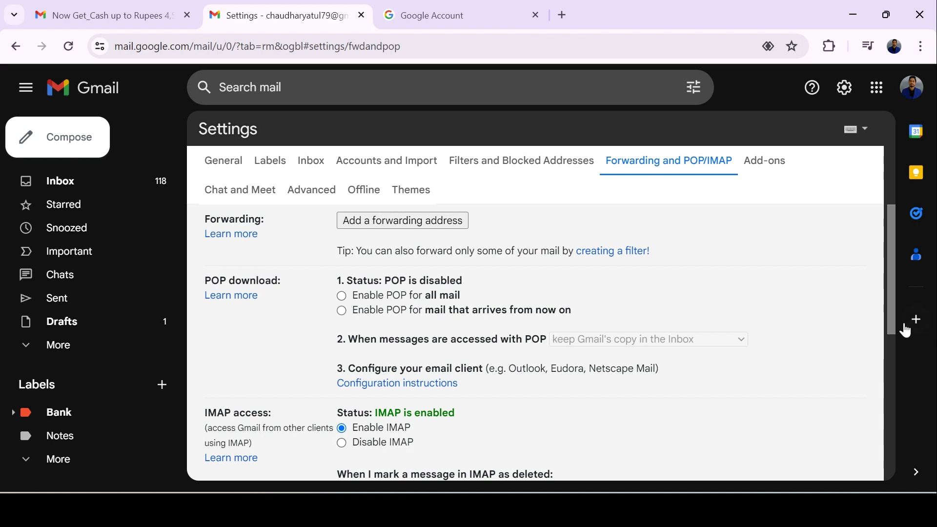
{"action": "mouse_move", "coordinate": [892, 306]}
{"action": "left_mouse_down"}
{"action": "mouse_move", "coordinate": [906, 388]}
{"action": "mouse_move", "coordinate": [894, 200]}
{"action": "left_mouse_up"}
{"action": "left_click", "coordinate": [759, 168]}
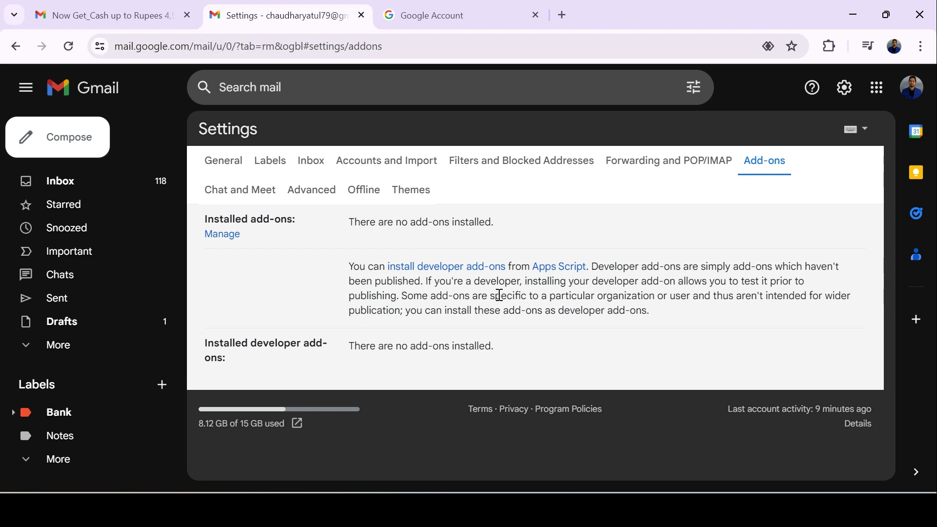
Step: Pass through Forwarding and POP/IMAP and Add-ons to reach the Chat and Meet settings
{"action": "left_click", "coordinate": [655, 159]}
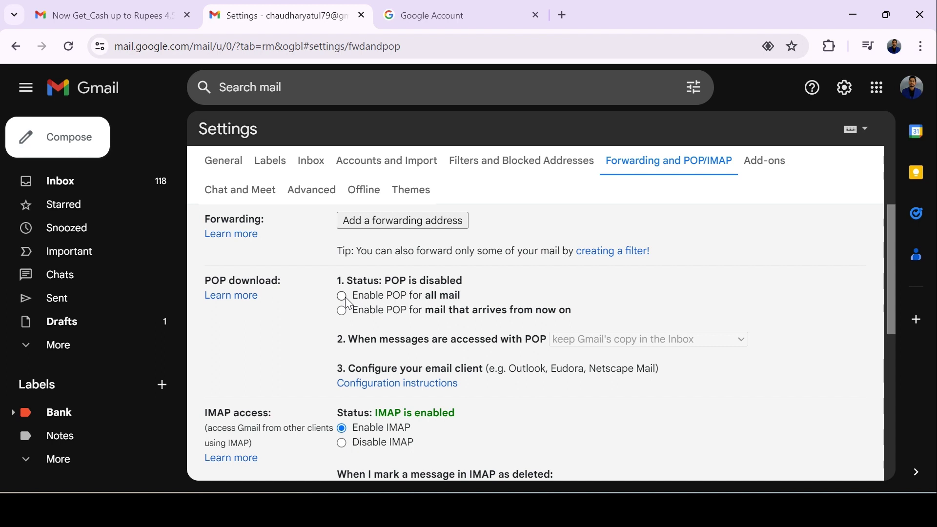
{"action": "left_click", "coordinate": [761, 162]}
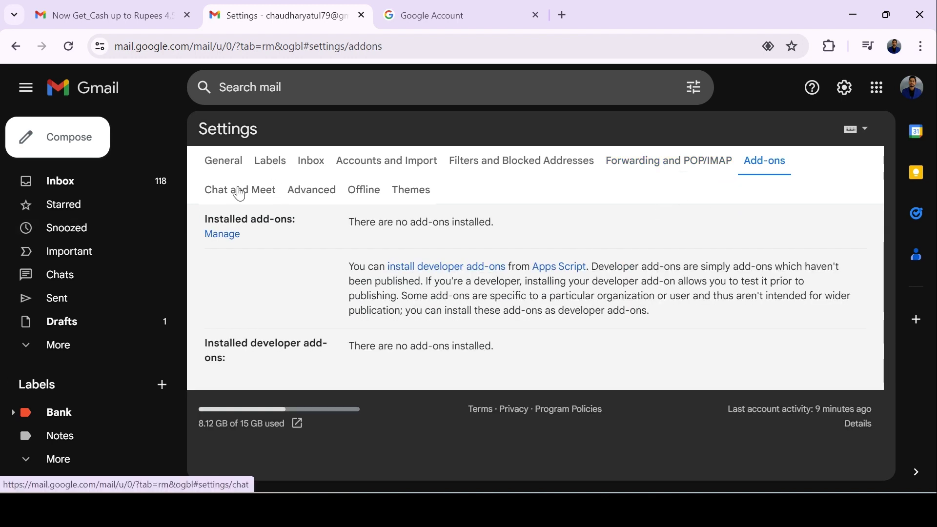
{"action": "left_click", "coordinate": [239, 191]}
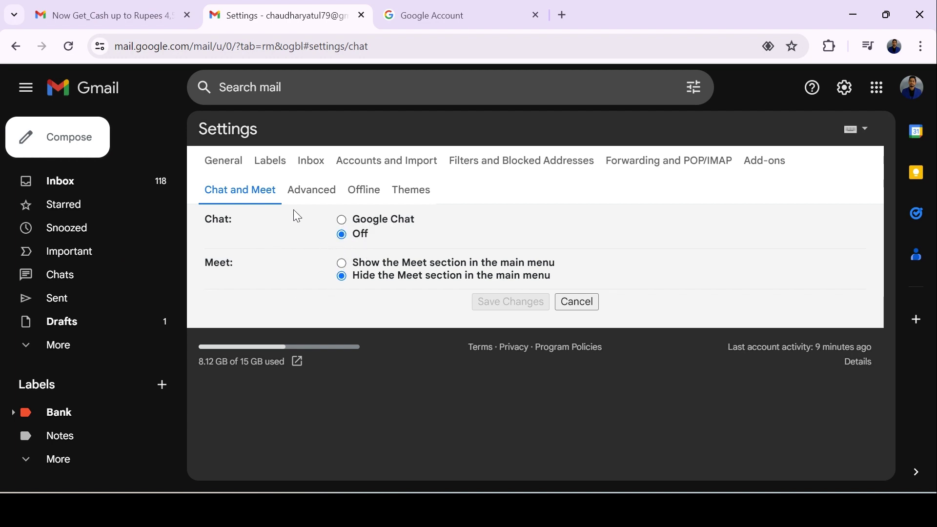
Step: Switch to the Offline settings tab, where offline mail is disabled
{"action": "left_click", "coordinate": [363, 190]}
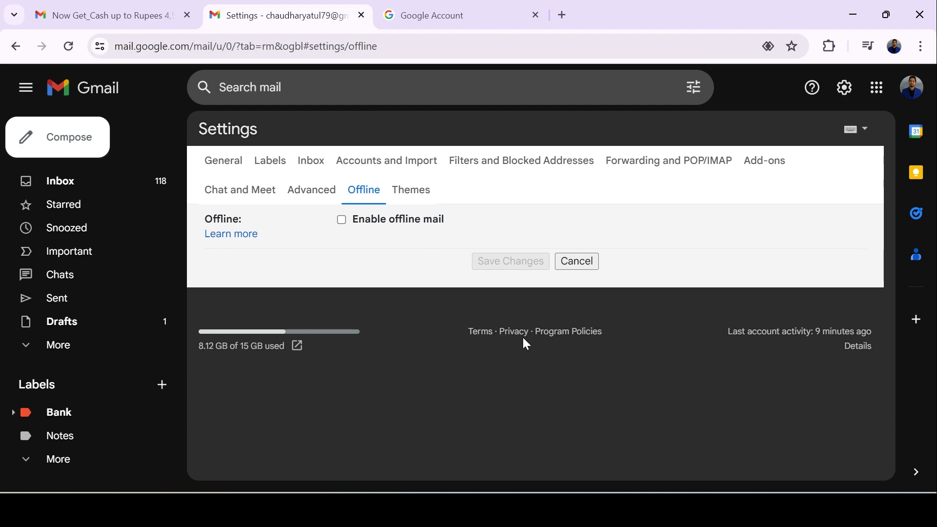
Step: Browse the Pick your theme gallery from the Themes tab and close it without choosing a theme
{"action": "left_click", "coordinate": [417, 190]}
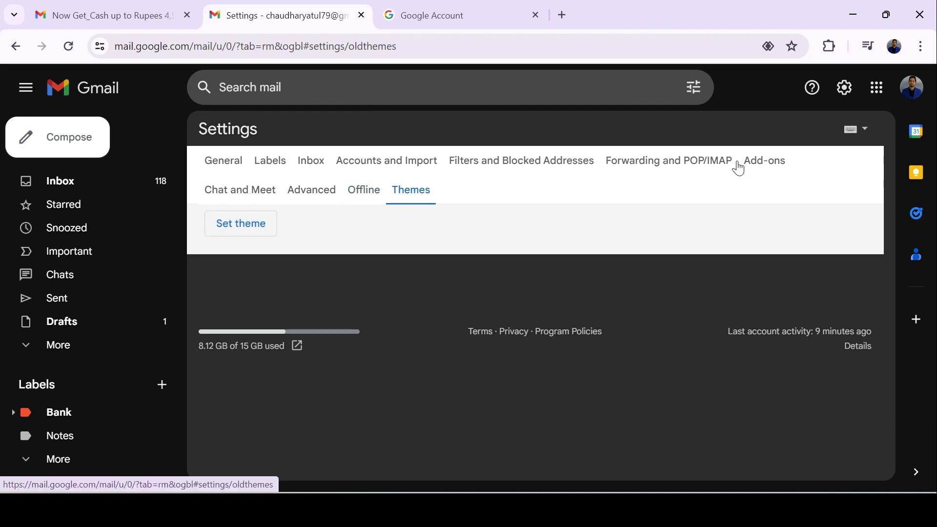
{"action": "left_click", "coordinate": [230, 232]}
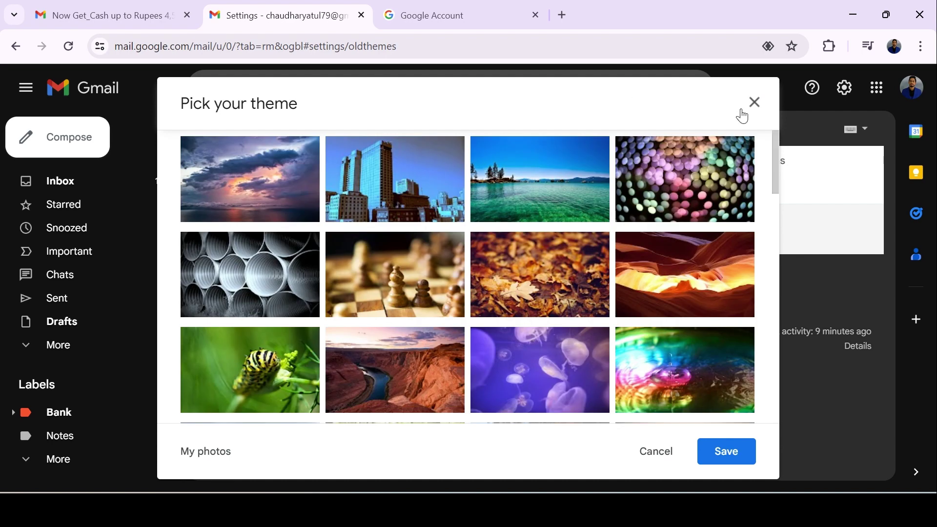
{"action": "left_click", "coordinate": [754, 103]}
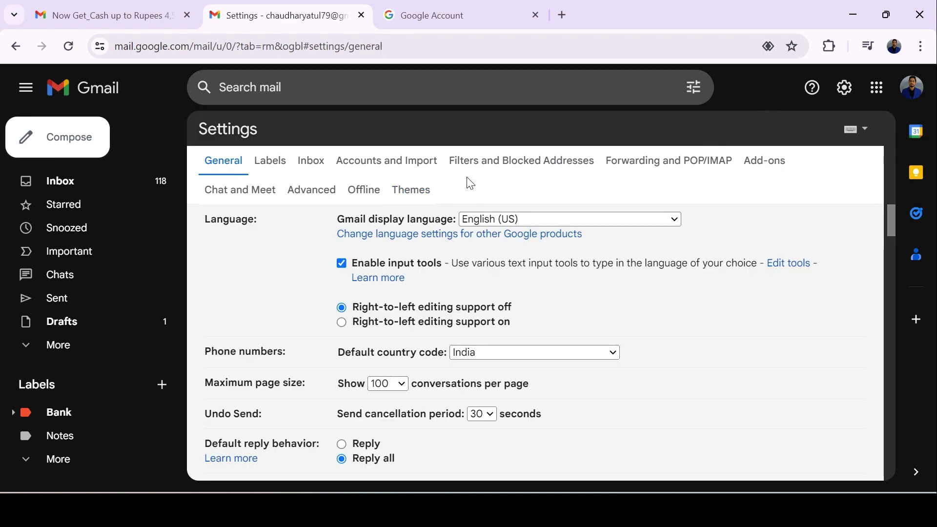